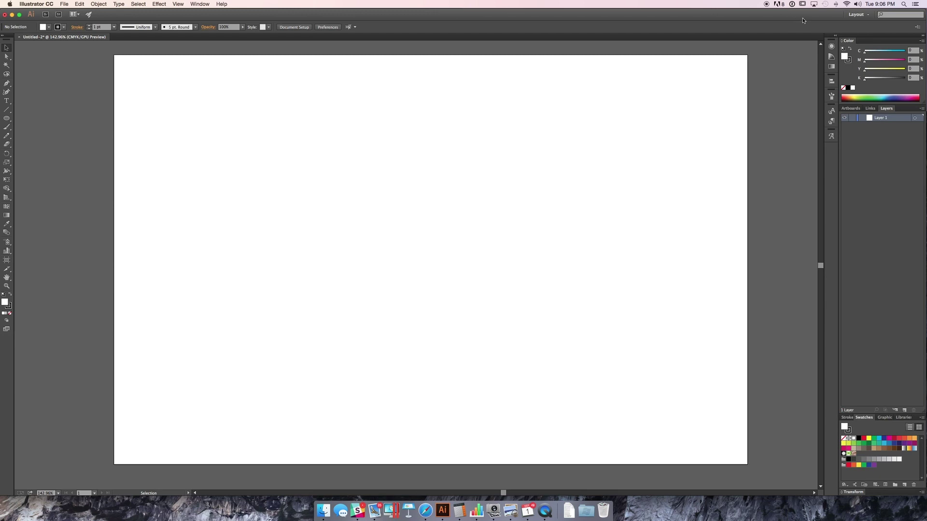
# Step: Lower the system volume, then raise it back up
pyautogui.click(856, 3)
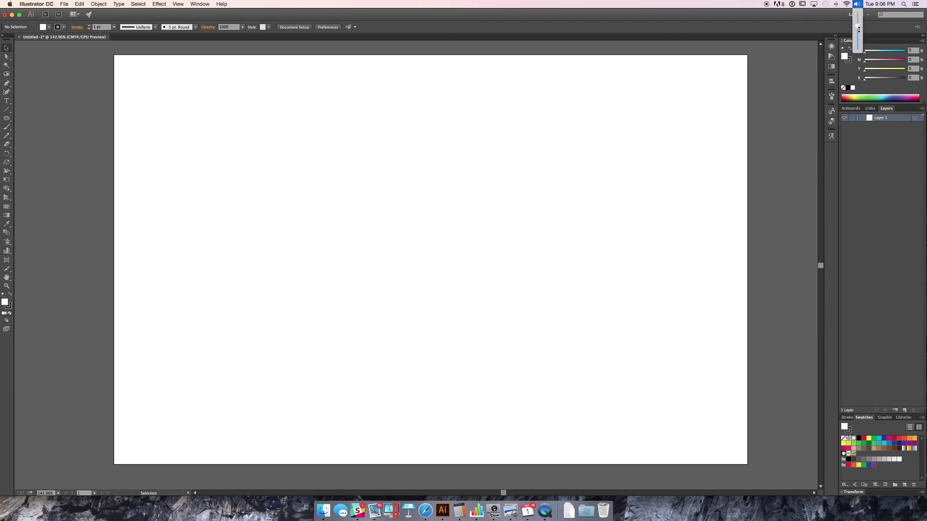
pyautogui.moveTo(858, 29); pyautogui.dragTo(857, 48)
pyautogui.click(856, 4)
pyautogui.moveTo(856, 35); pyautogui.dragTo(857, 20)
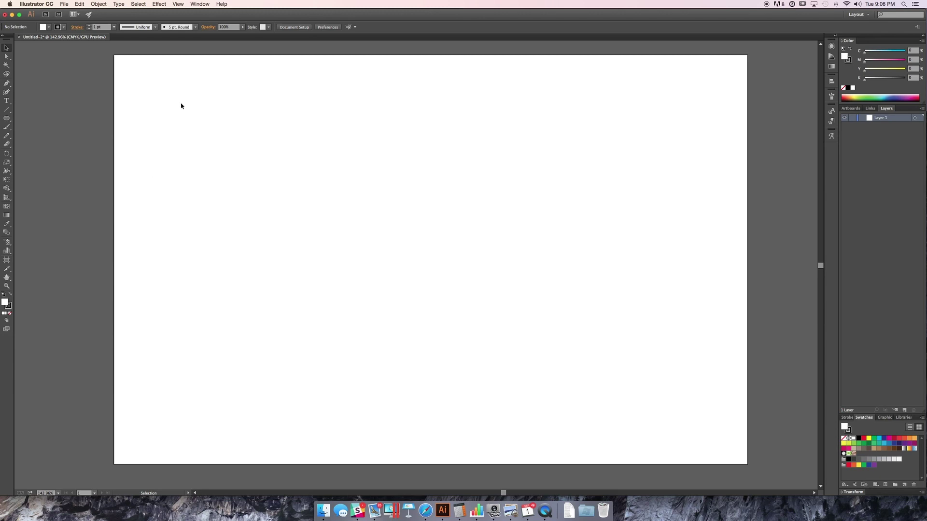
# Step: Hide and reshow the artboard boundary, check the View menu, and pick the Line Segment tool
pyautogui.press('super+shift+h')
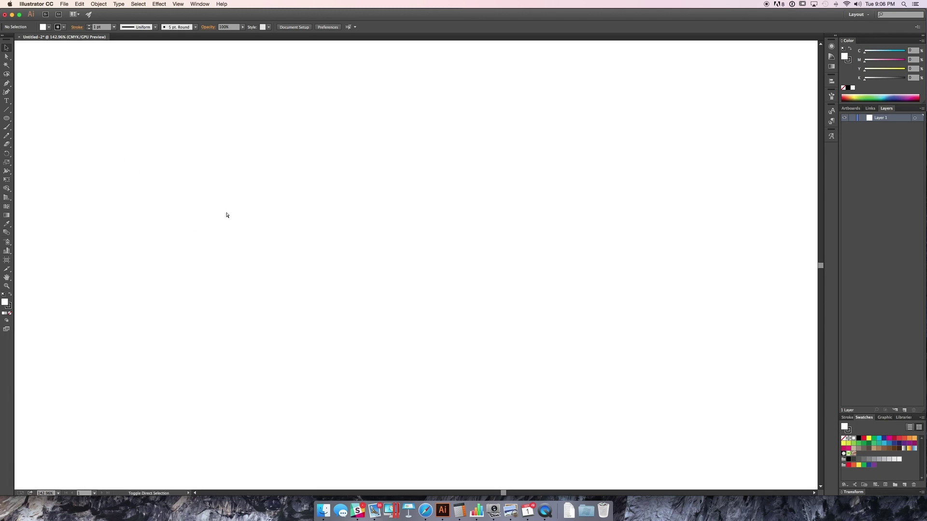
pyautogui.press('super+shift+h')
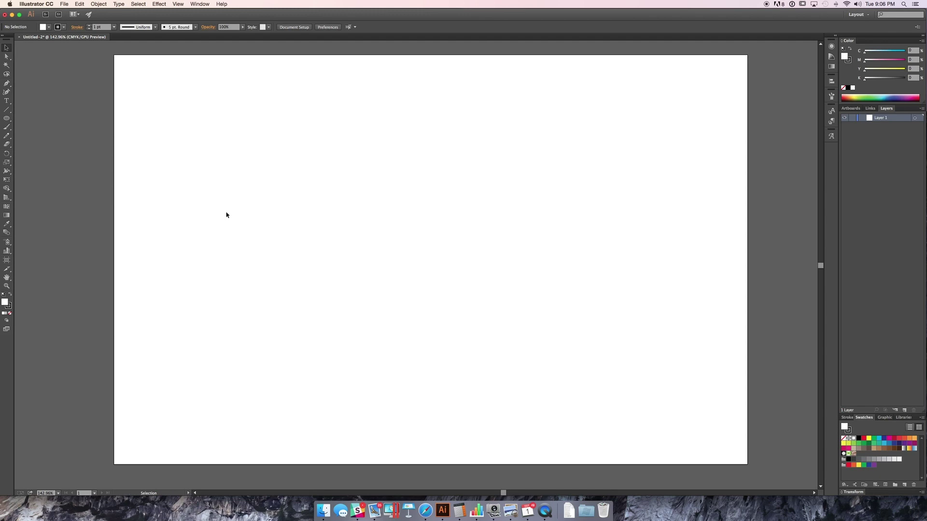
pyautogui.click(178, 4)
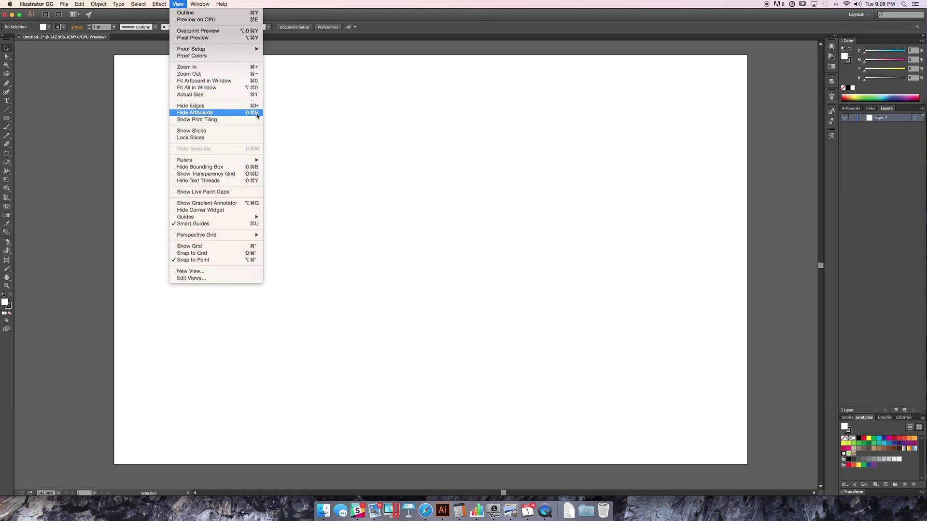
pyautogui.click(177, 3)
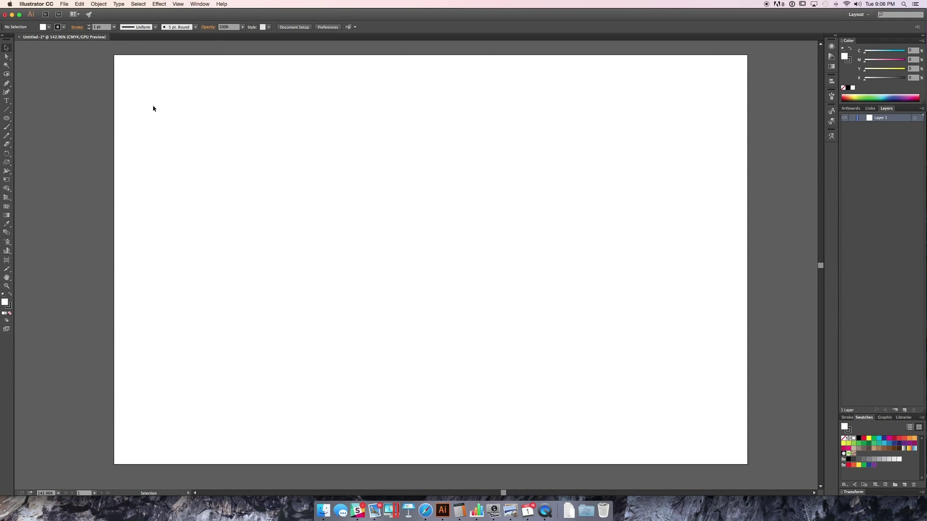
pyautogui.press('\\')
# Step: Draw a long horizontal line near the top and a vertical line dropping from it at the left third
pyautogui.moveTo(146, 105); pyautogui.dragTo(715, 103)
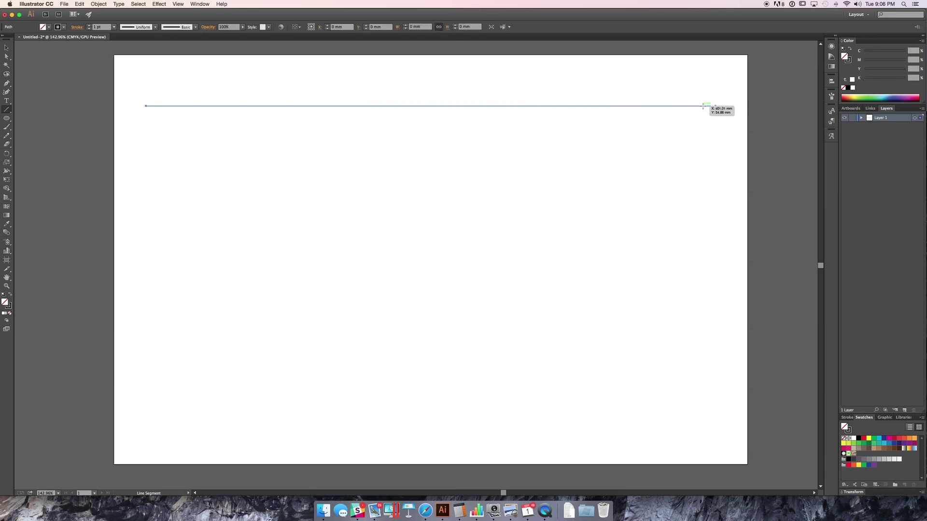
pyautogui.press('v')
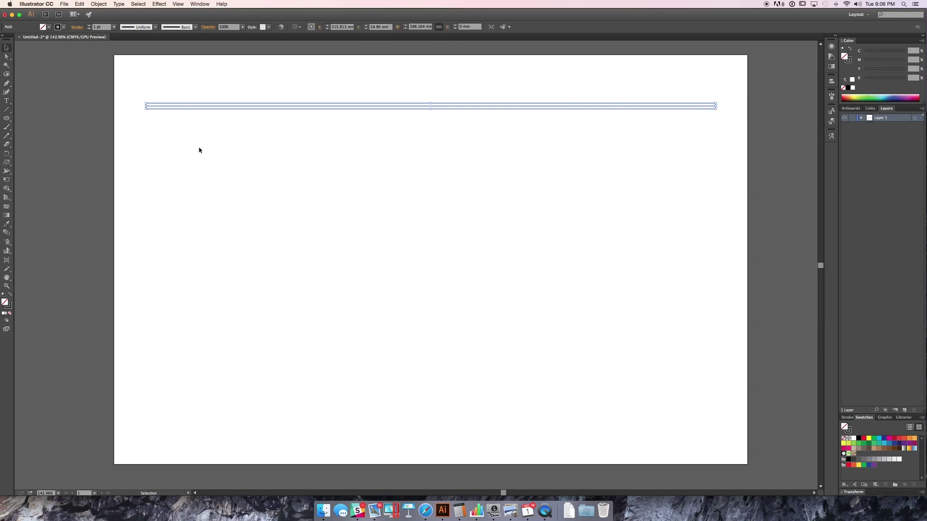
pyautogui.click(199, 147)
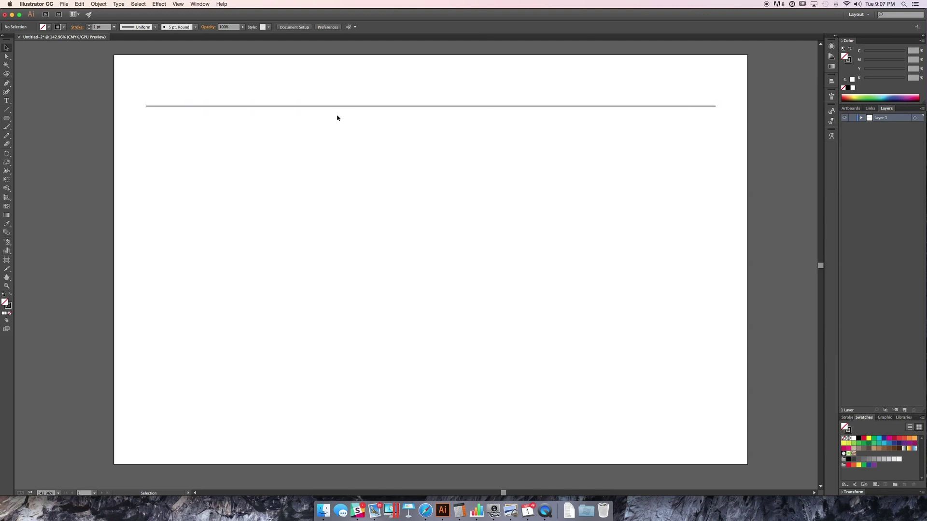
pyautogui.press('\\')
pyautogui.moveTo(341, 100); pyautogui.dragTo(340, 424)
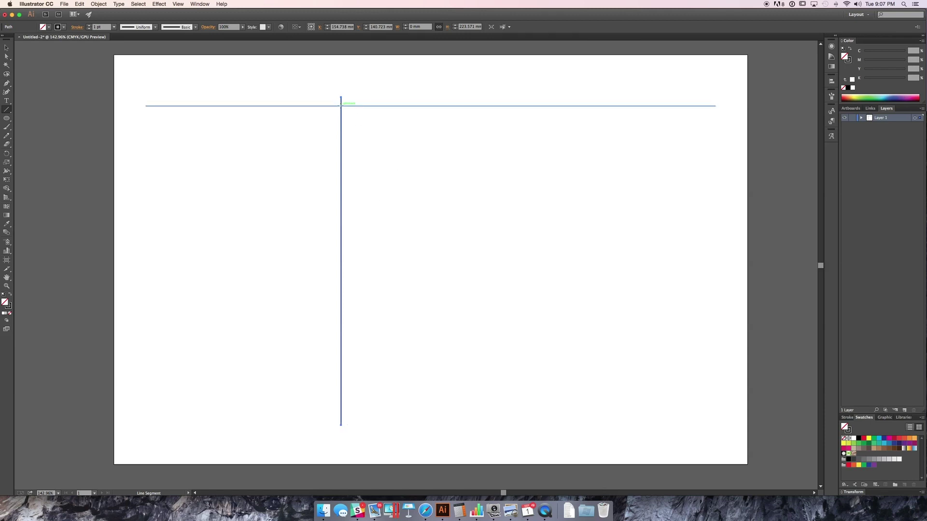
# Step: Draw a large circle centred on the lines' crossing, reaching the vertical line's bottom
pyautogui.click(7, 119)
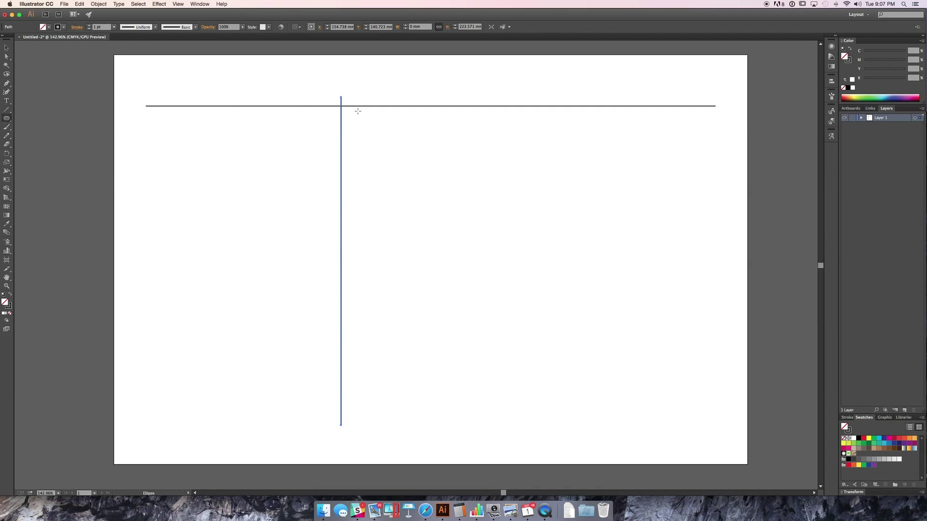
pyautogui.moveTo(340, 106); pyautogui.dragTo(346, 426)
pyautogui.press('alt')
pyautogui.press('alt')
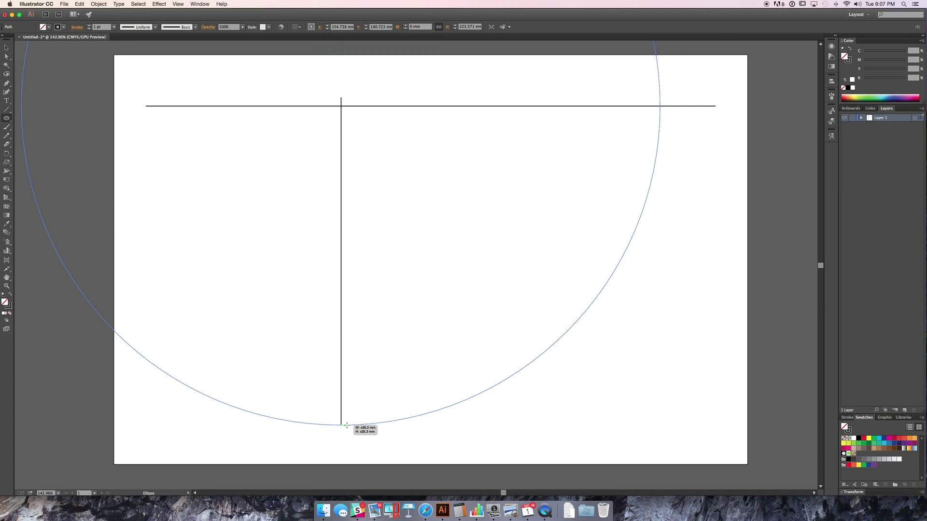
pyautogui.moveTo(347, 425); pyautogui.dragTo(346, 425)
pyautogui.press('v')
pyautogui.click(679, 118)
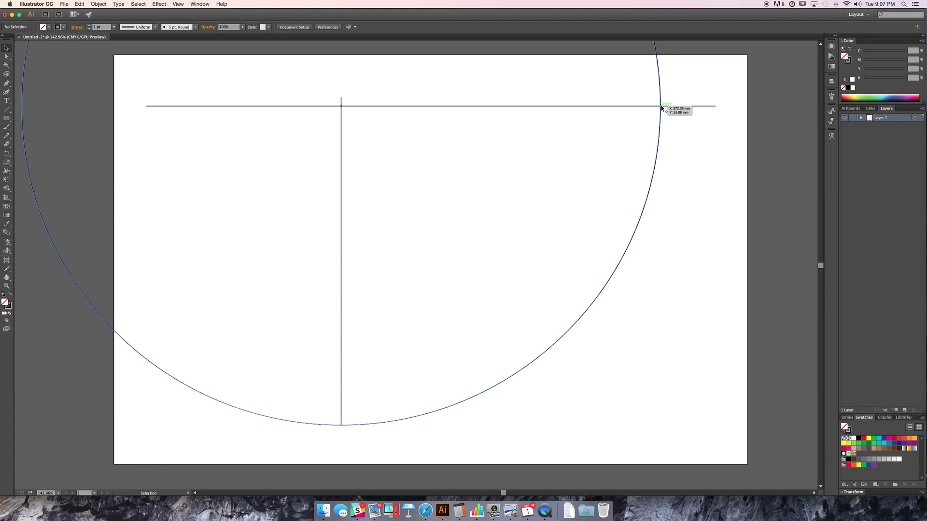
# Step: Add a black dot where the circle meets the horizontal line and copy it to the vertical line's bottom
pyautogui.press('l')
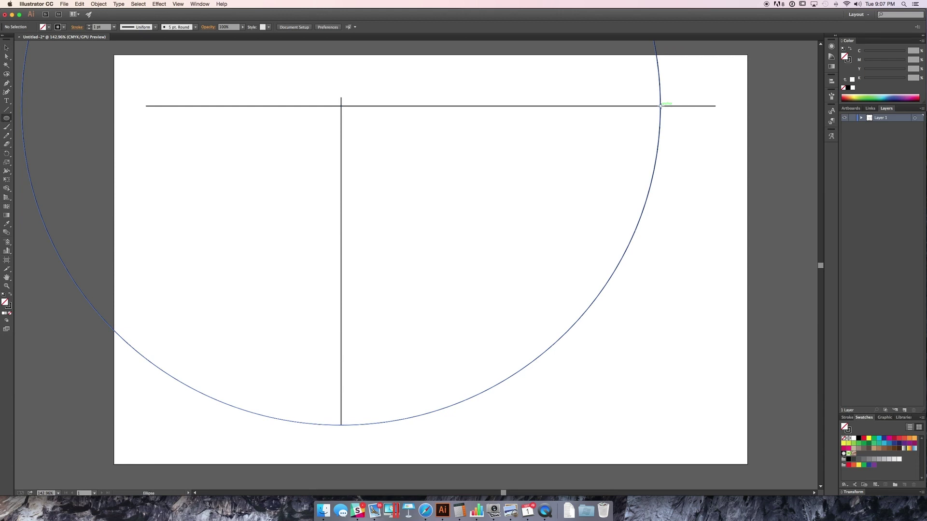
pyautogui.moveTo(660, 105); pyautogui.dragTo(664, 102)
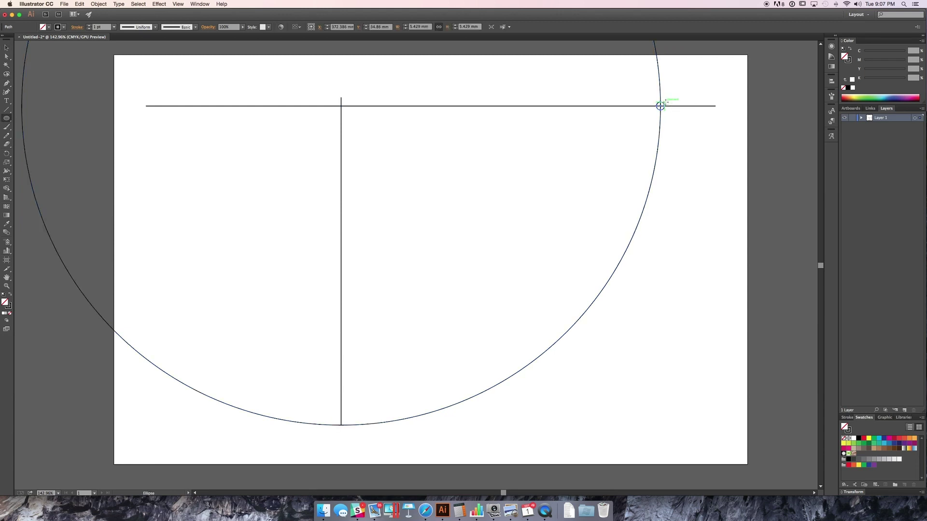
pyautogui.hotkey('shift', 'x')
pyautogui.press('v')
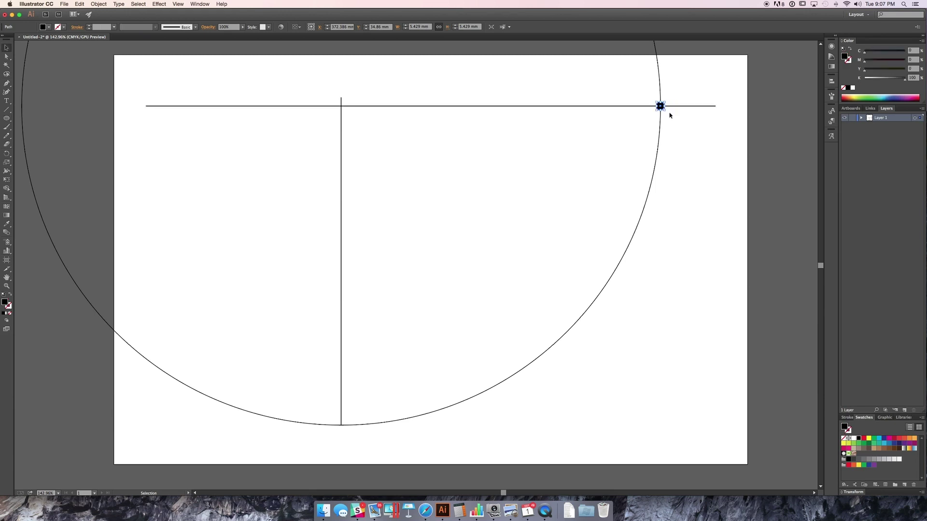
pyautogui.click(670, 115)
pyautogui.moveTo(661, 105); pyautogui.dragTo(343, 427)
pyautogui.click(367, 442)
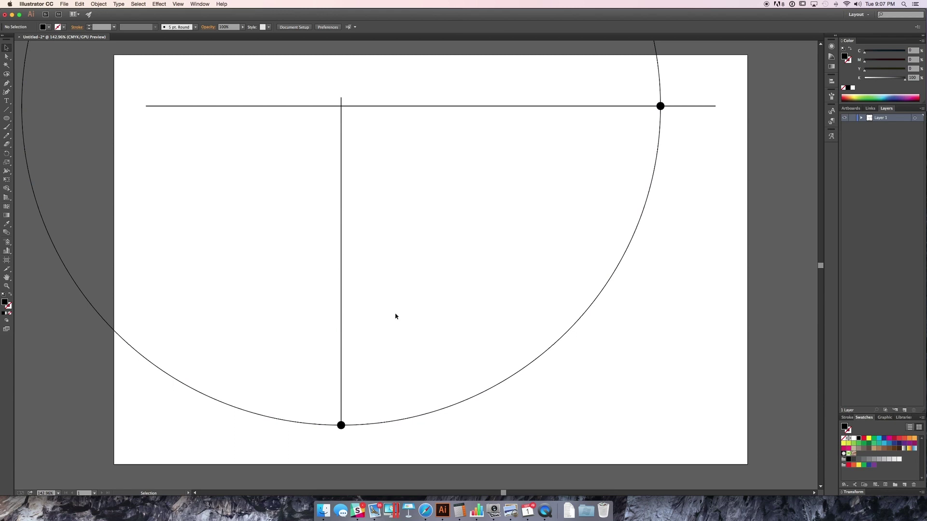
# Step: Label the bottom dot SP and copy the label to the right-hand dot as MP
pyautogui.press('t')
pyautogui.click(336, 436)
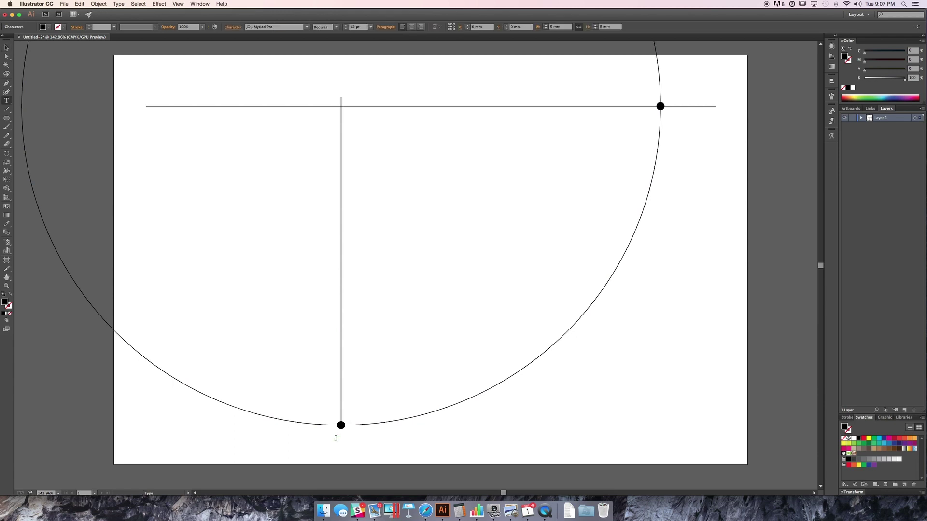
pyautogui.write('SP')
pyautogui.press('Escape')
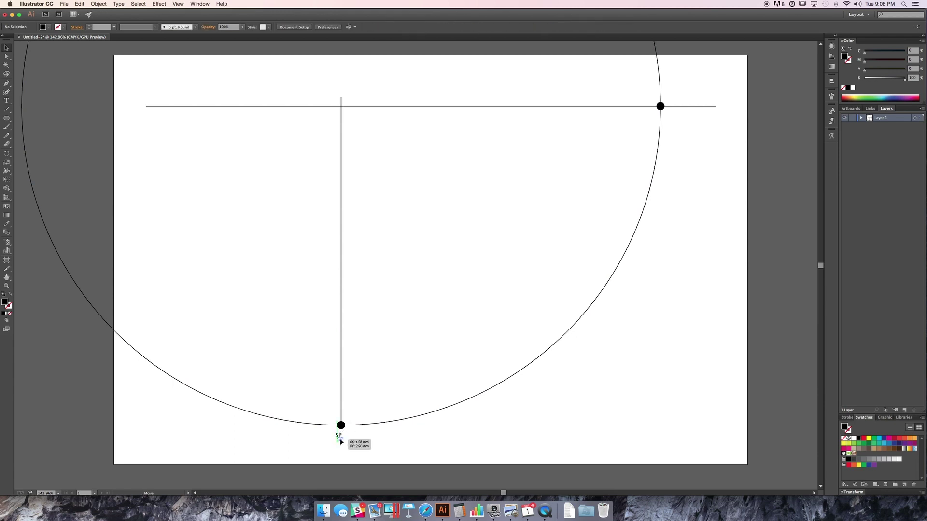
pyautogui.moveTo(340, 442); pyautogui.dragTo(673, 95)
pyautogui.doubleClick(673, 95)
pyautogui.write('MP')
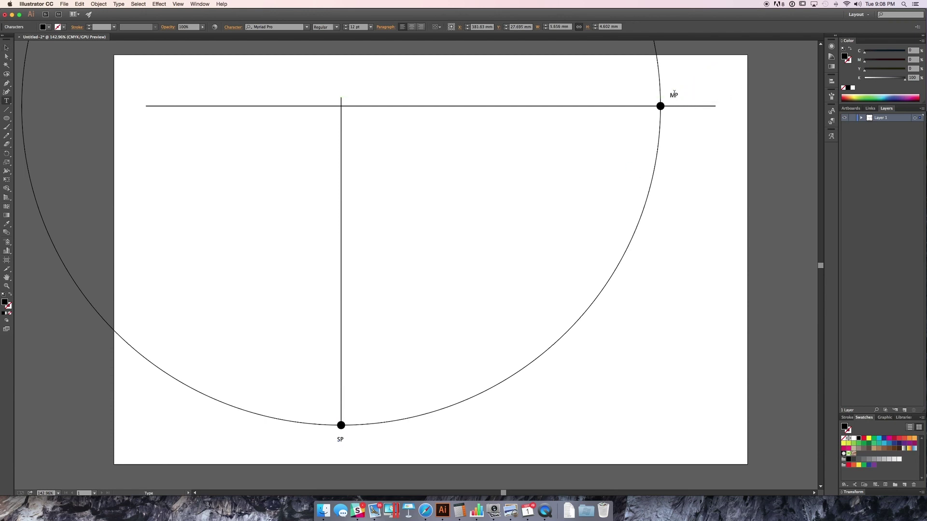
pyautogui.press('Escape')
# Step: Shorten the vertical line to start at the horizontal line and label its top VP
pyautogui.moveTo(674, 96); pyautogui.dragTo(342, 100)
pyautogui.click(341, 102)
pyautogui.doubleClick(341, 100)
pyautogui.doubleClick(341, 100)
pyautogui.write('VP')
pyautogui.press('Escape')
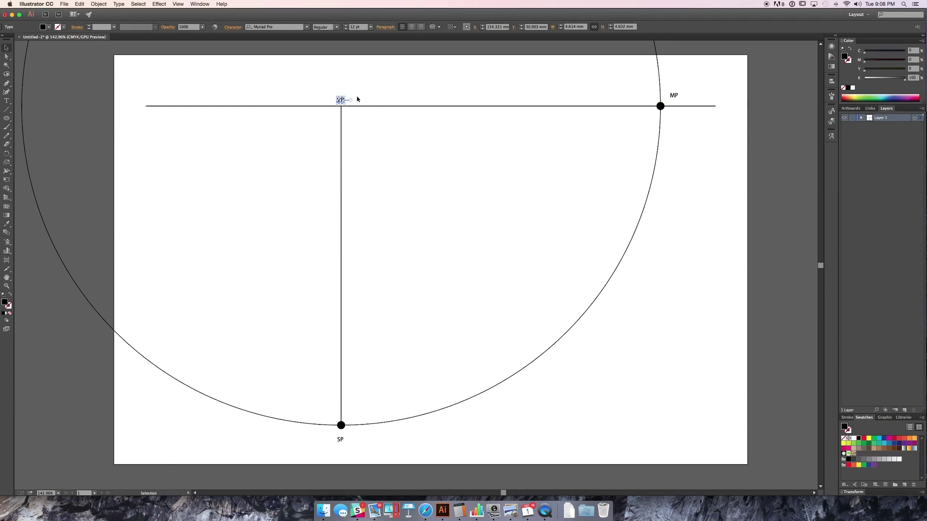
pyautogui.click(395, 149)
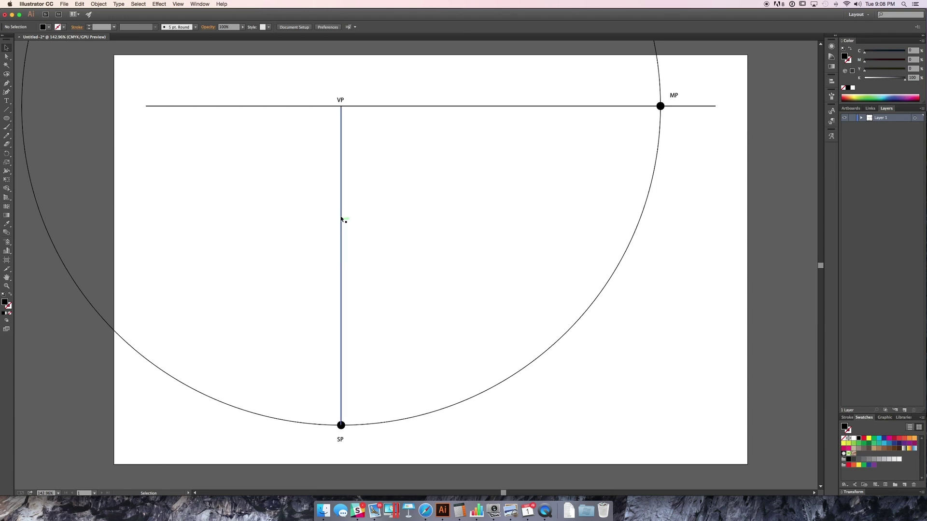
pyautogui.click(341, 159)
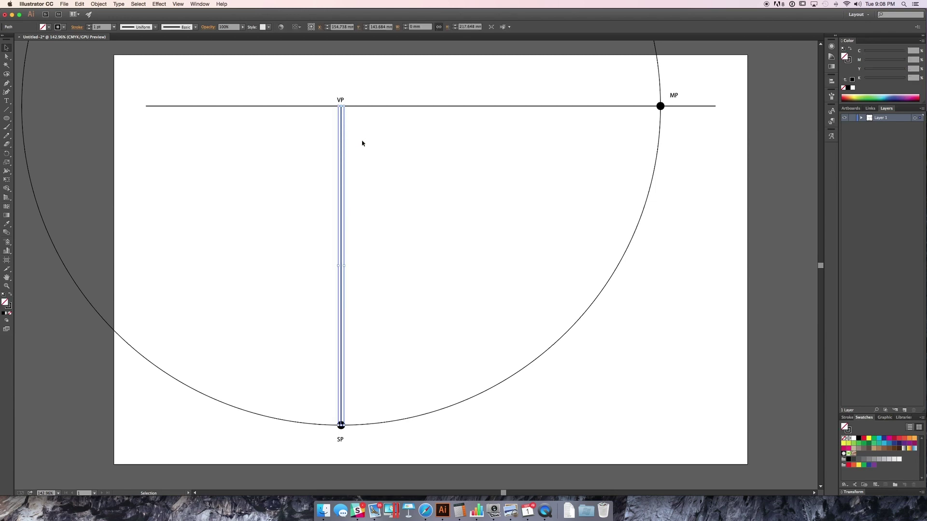
pyautogui.keyDown('shift'); pyautogui.click(25, 157); pyautogui.keyUp('shift')
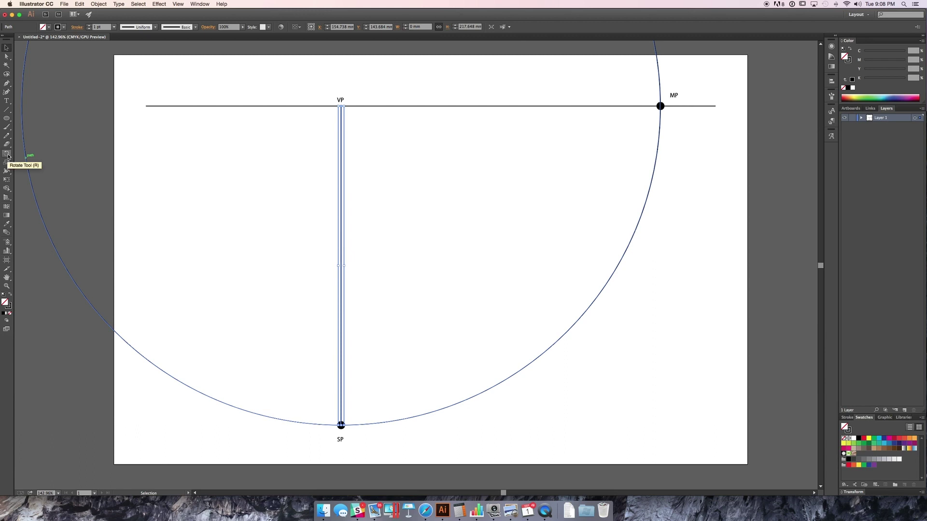
pyautogui.click(7, 154)
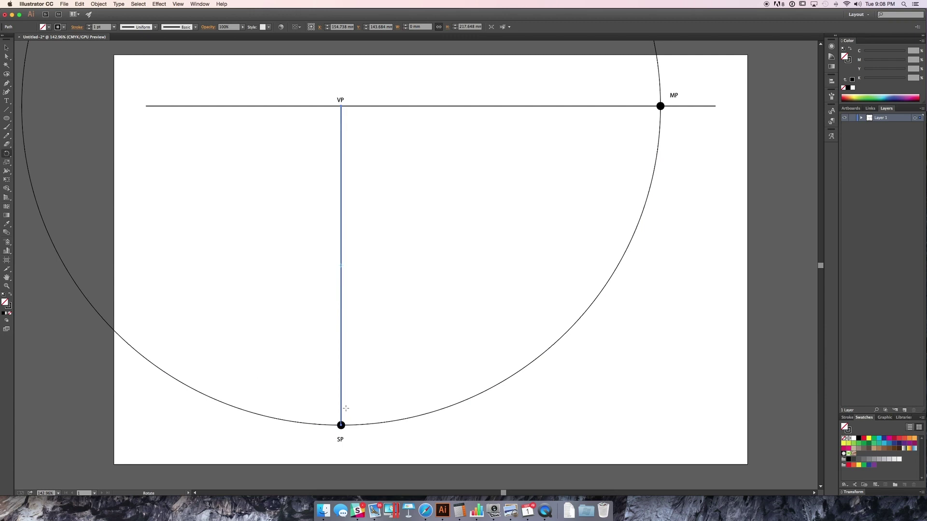
pyautogui.moveTo(385, 278); pyautogui.dragTo(341, 399)
pyautogui.moveTo(557, 274); pyautogui.dragTo(389, 393)
# Step: Rotate-copy the slanted line 30° about SP to make a vertical line from SP to VP
pyautogui.keyDown('alt'); pyautogui.click(341, 426); pyautogui.keyUp('alt')
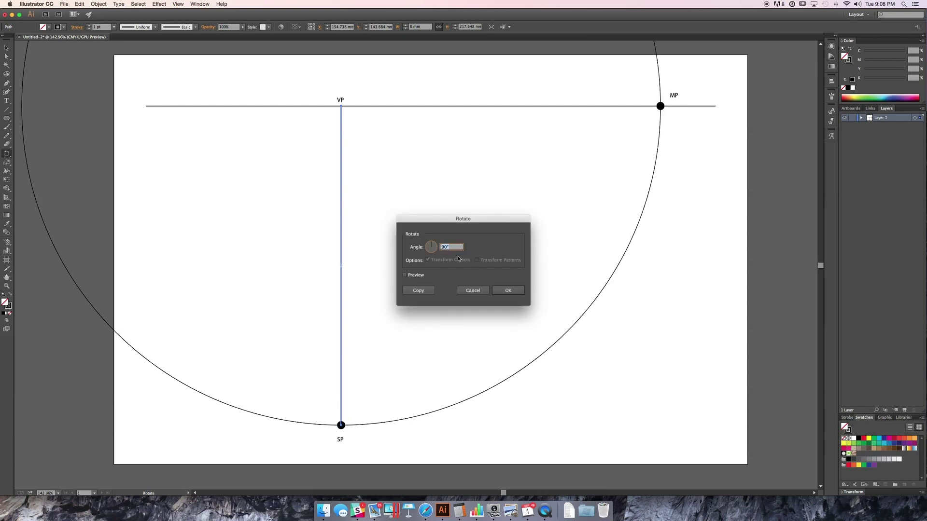
pyautogui.press('Escape')
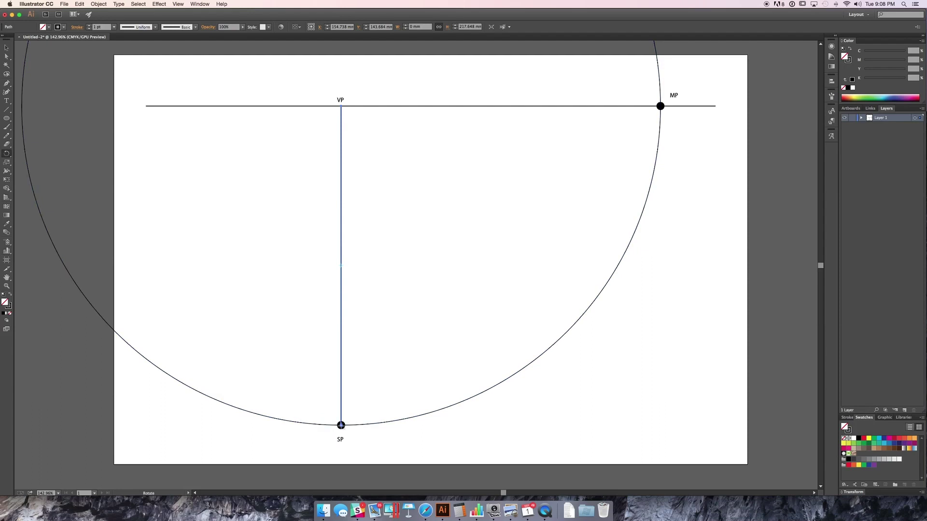
pyautogui.keyDown('alt'); pyautogui.click(341, 426); pyautogui.keyUp('alt')
pyautogui.moveTo(447, 230); pyautogui.dragTo(430, 193)
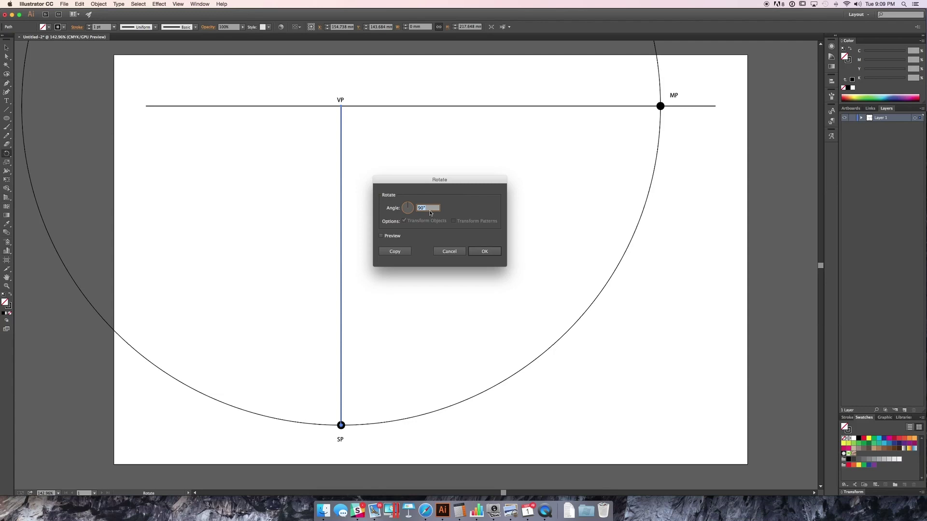
pyautogui.write('30')
pyautogui.click(387, 236)
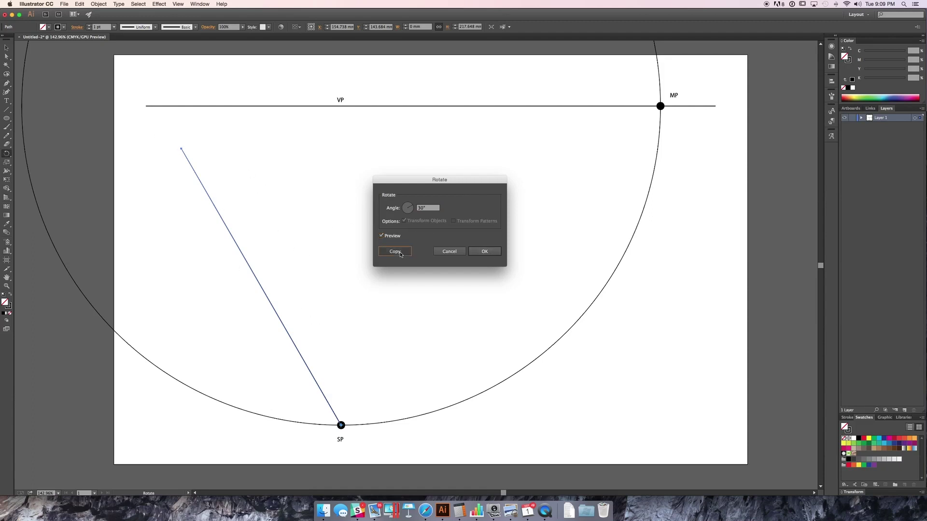
pyautogui.click(401, 252)
# Step: Rotate-copy the vertical line -30° about SP for a mirrored slanted line on the right
pyautogui.press('v')
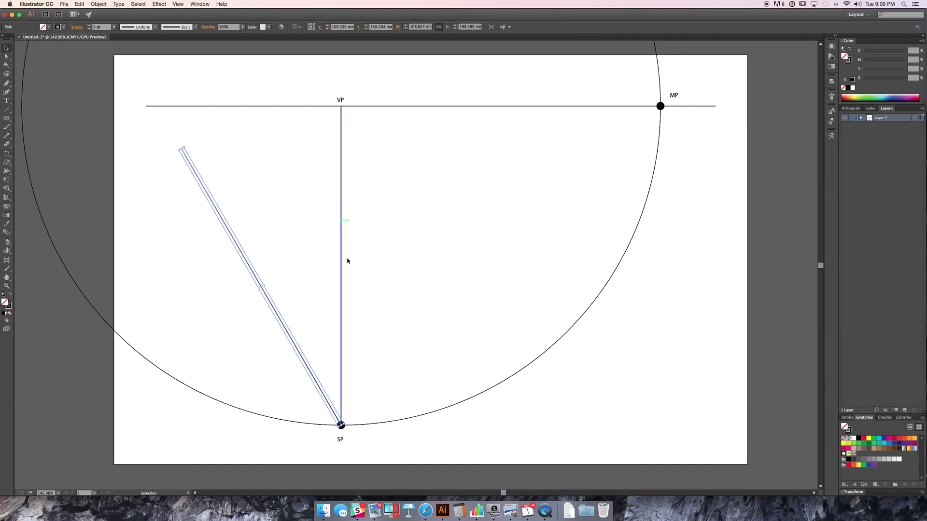
pyautogui.click(339, 279)
pyautogui.press('r')
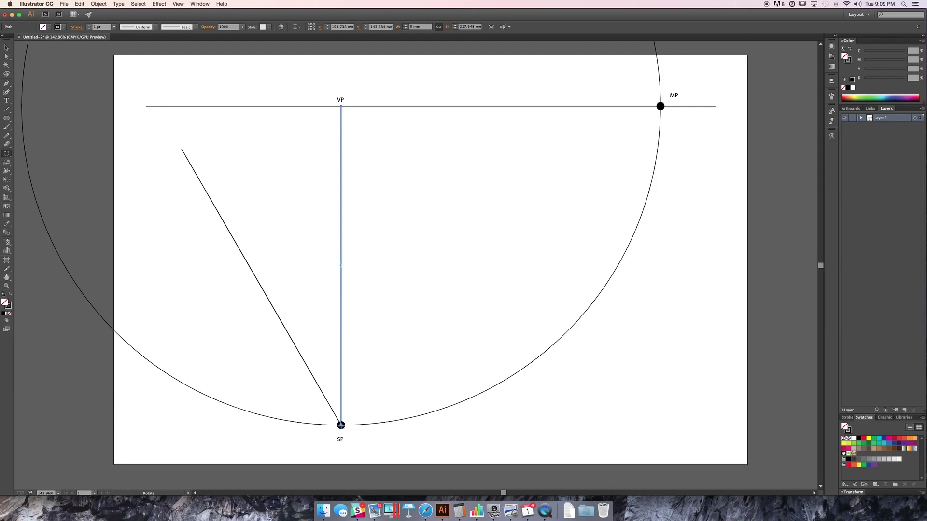
pyautogui.keyDown('alt'); pyautogui.click(341, 425); pyautogui.keyUp('alt')
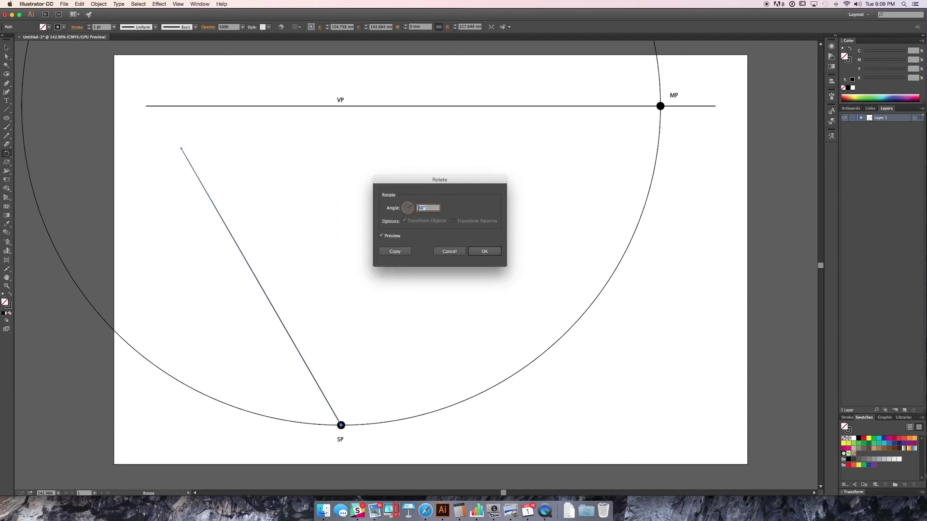
pyautogui.press('Left')
pyautogui.write('-')
pyautogui.click(402, 255)
pyautogui.press('v')
pyautogui.click(475, 177)
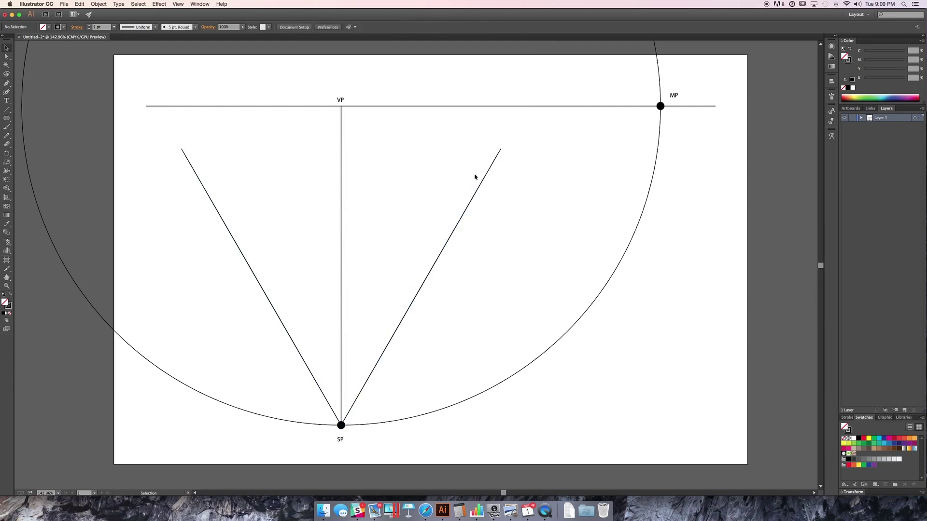
# Step: Select both slanted lines and stretch them upward past the horizon line
pyautogui.click(497, 155)
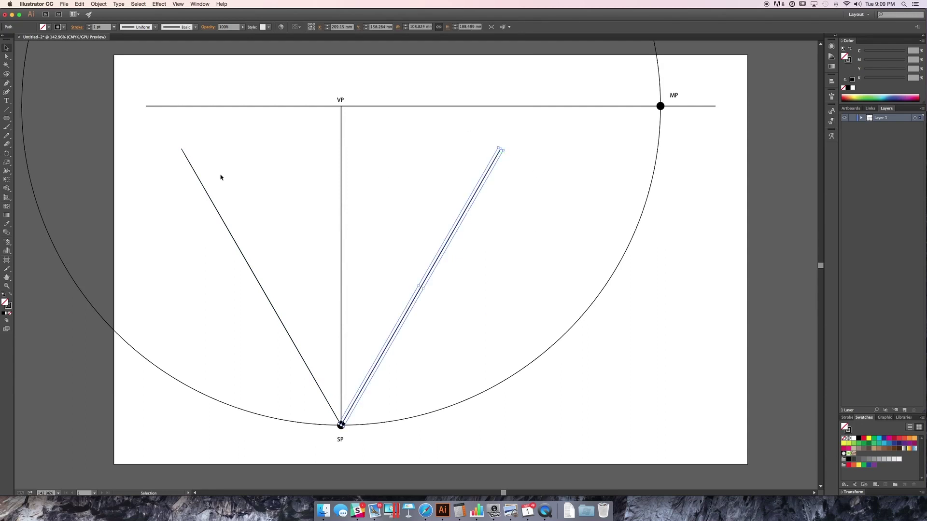
pyautogui.keyDown('shift'); pyautogui.click(227, 230); pyautogui.keyUp('shift')
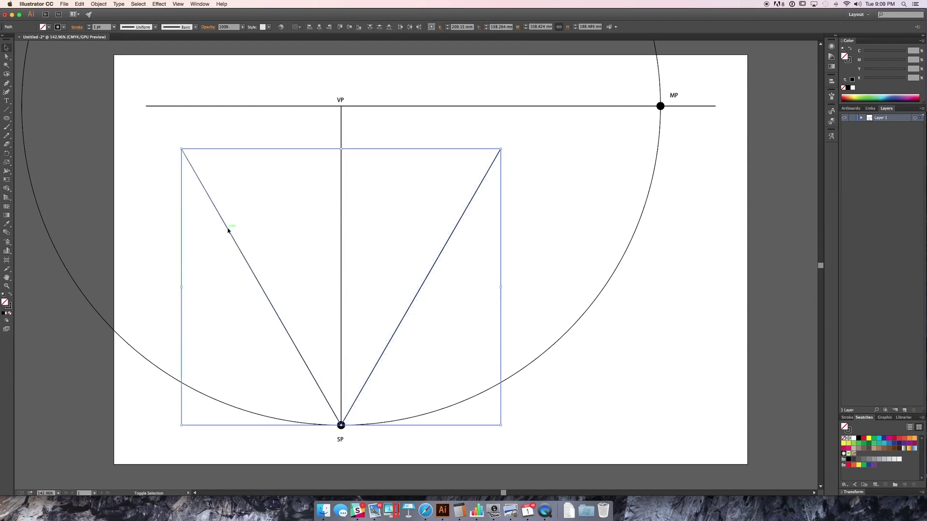
pyautogui.moveTo(341, 149)
pyautogui.mouseDown()
pyautogui.moveTo(341, 78)
pyautogui.moveTo(341, 137)
pyautogui.mouseUp()
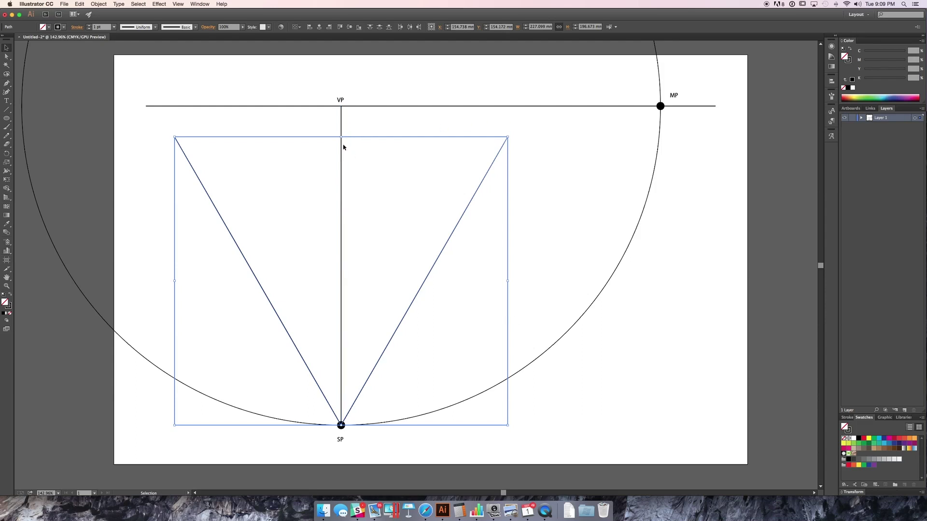
pyautogui.moveTo(342, 137); pyautogui.dragTo(341, 69)
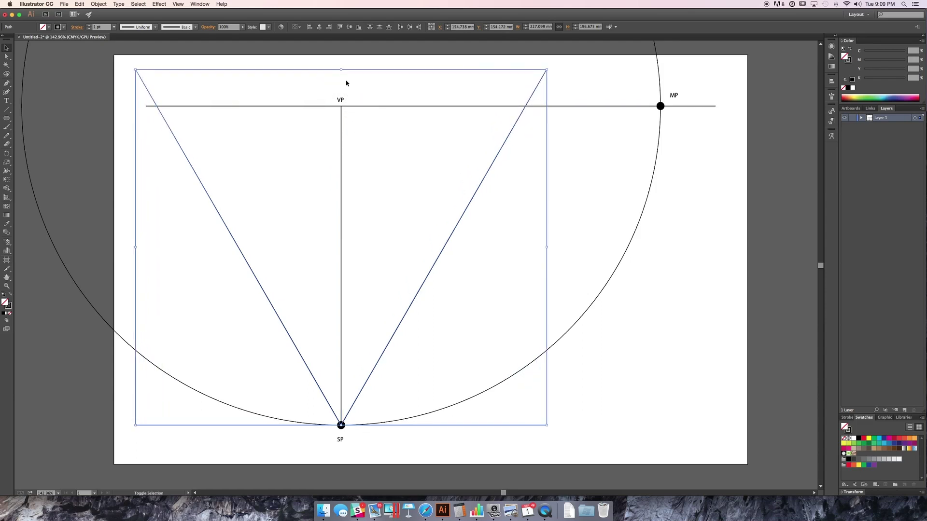
pyautogui.click(523, 102)
pyautogui.click(444, 247)
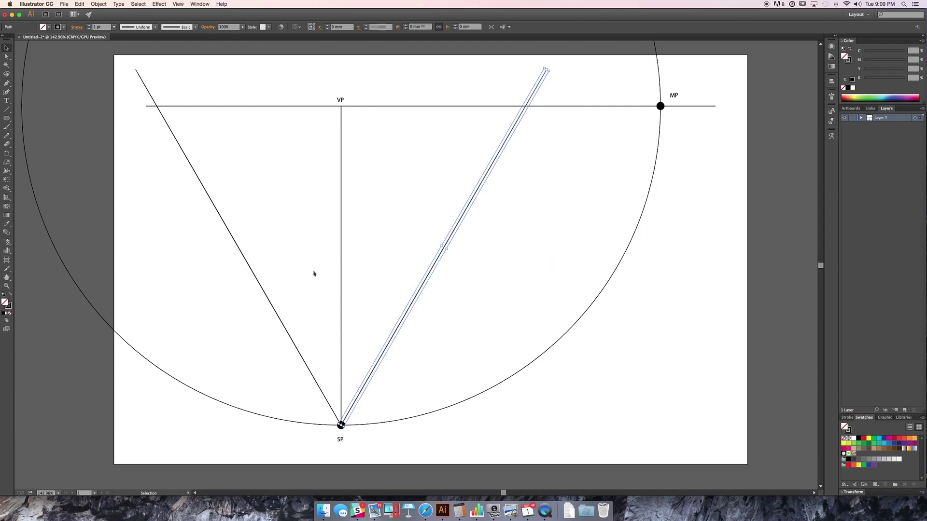
pyautogui.keyDown('shift'); pyautogui.moveTo(291, 279); pyautogui.dragTo(234, 174); pyautogui.keyUp('shift')
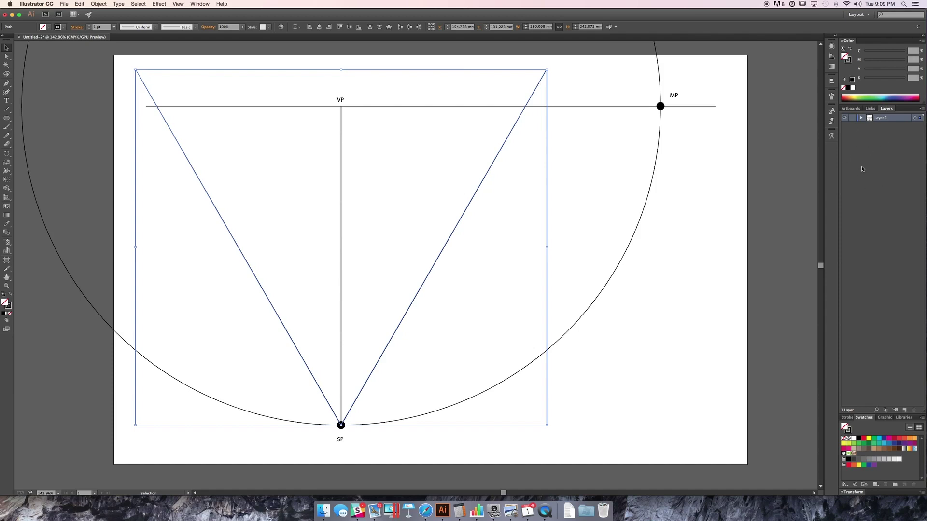
pyautogui.click(74, 27)
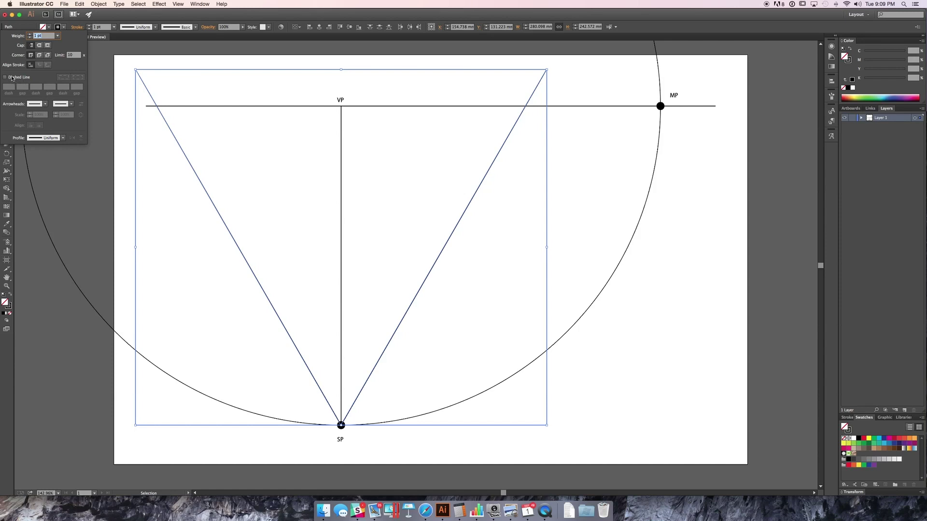
# Step: Make both slanted lines dashed with a 0.5 pt stroke weight
pyautogui.click(12, 78)
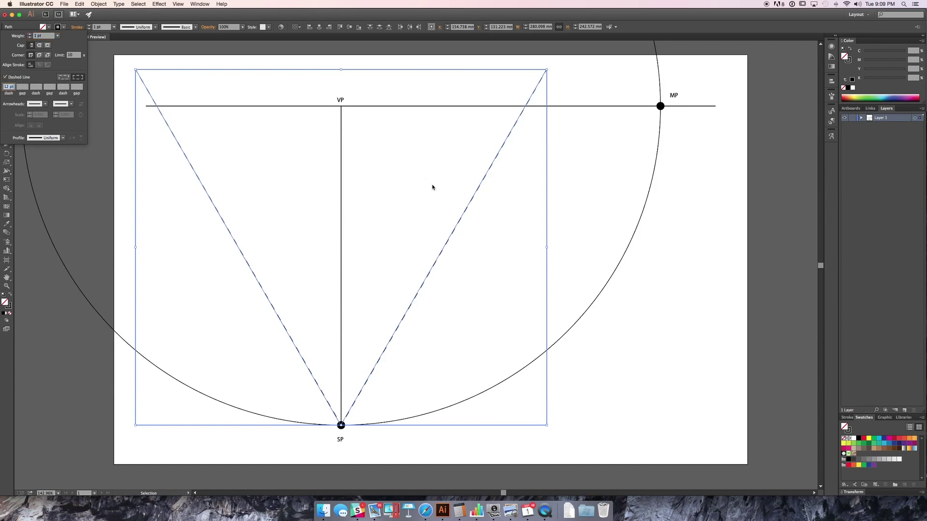
pyautogui.press('a')
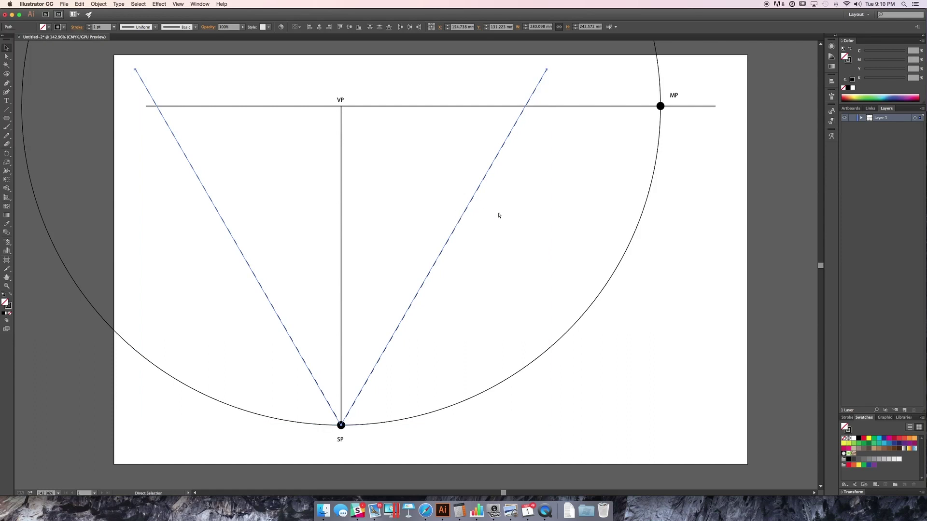
pyautogui.press('v')
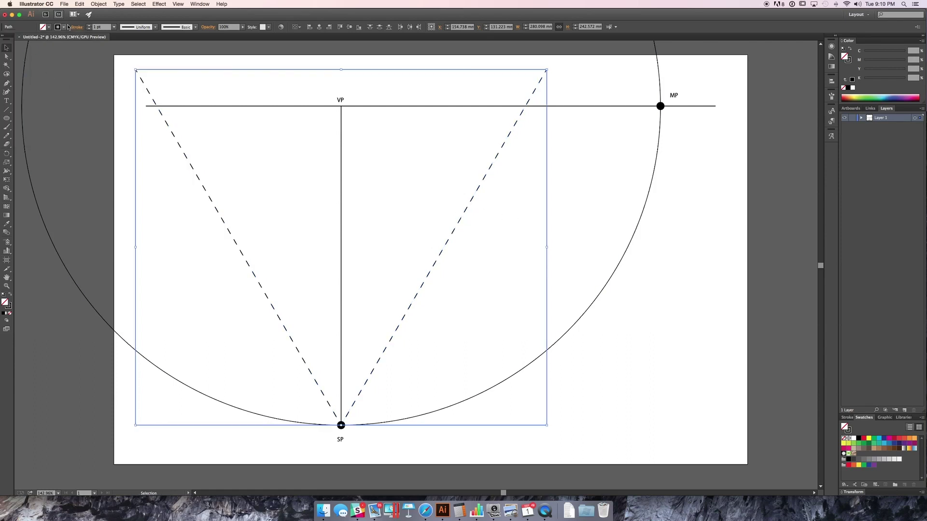
pyautogui.click(74, 29)
pyautogui.click(57, 36)
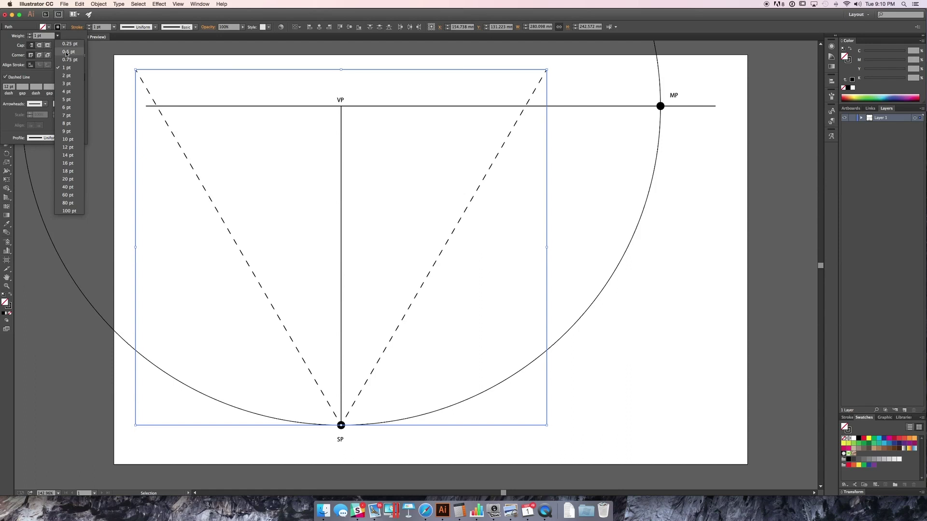
pyautogui.click(64, 51)
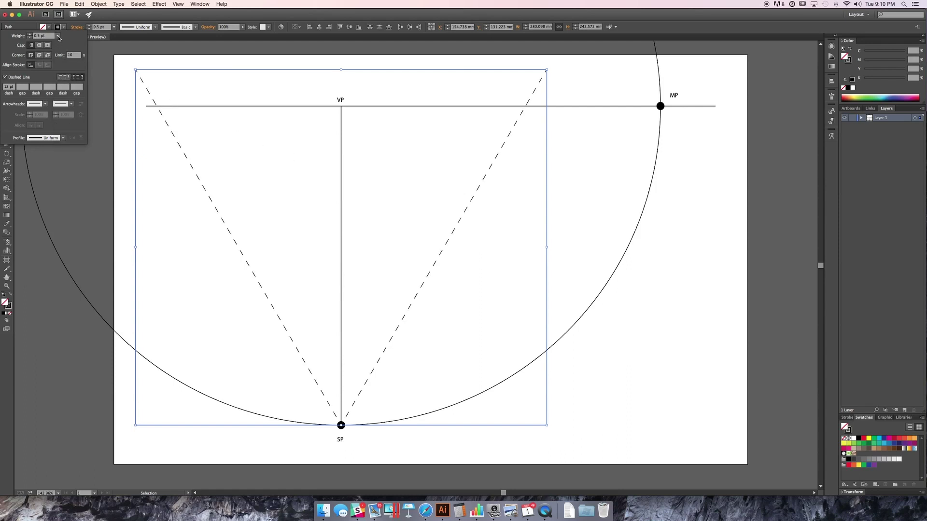
pyautogui.click(246, 102)
pyautogui.press('a')
pyautogui.press('v')
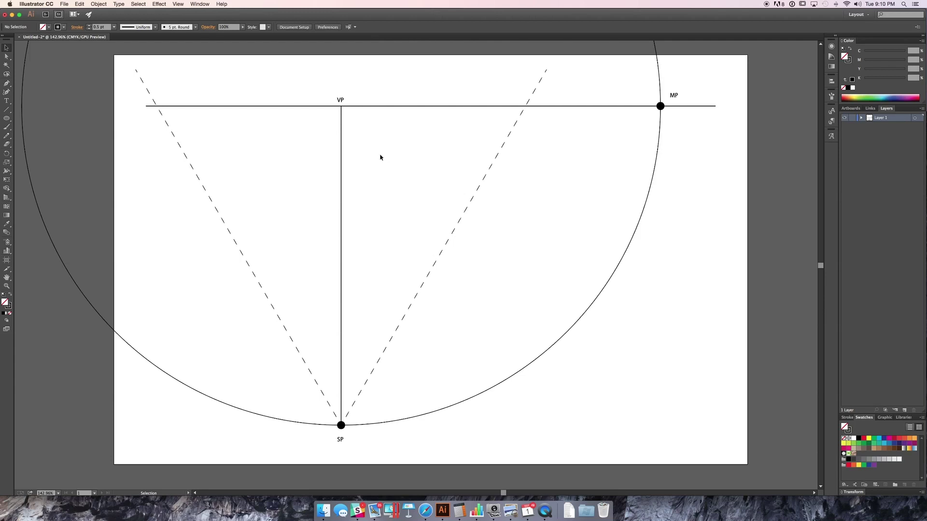
# Step: Draw two trial lines down-right from VP, then remove them
pyautogui.press('\\')
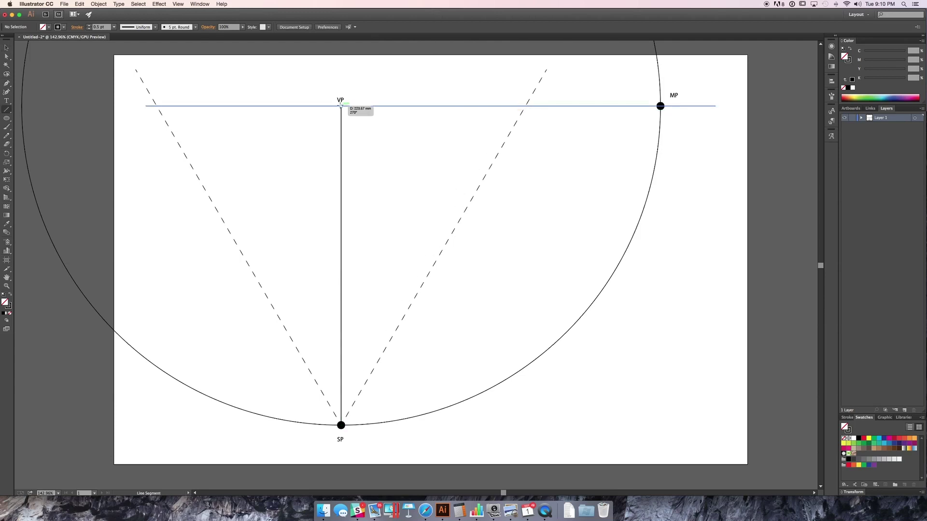
pyautogui.moveTo(341, 105); pyautogui.dragTo(396, 249)
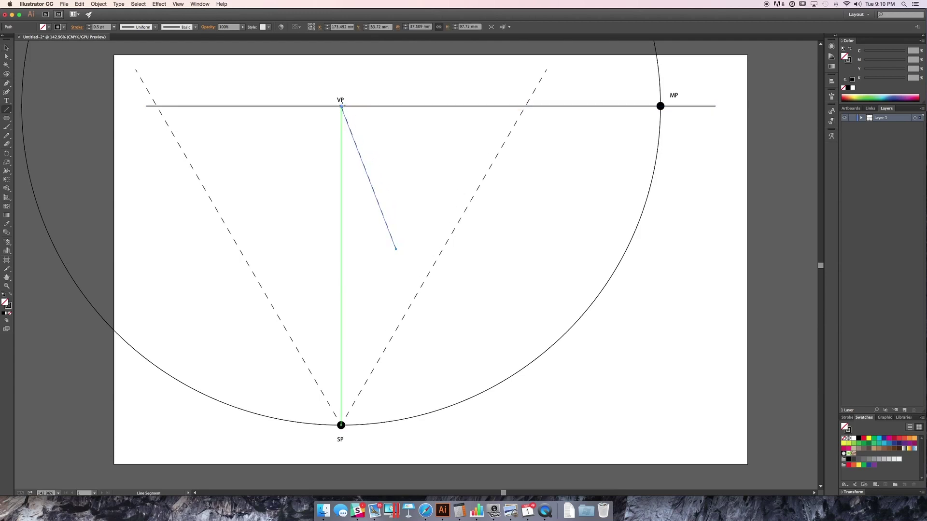
pyautogui.press('d')
pyautogui.moveTo(342, 106); pyautogui.dragTo(447, 221)
pyautogui.press('v')
pyautogui.click(484, 194)
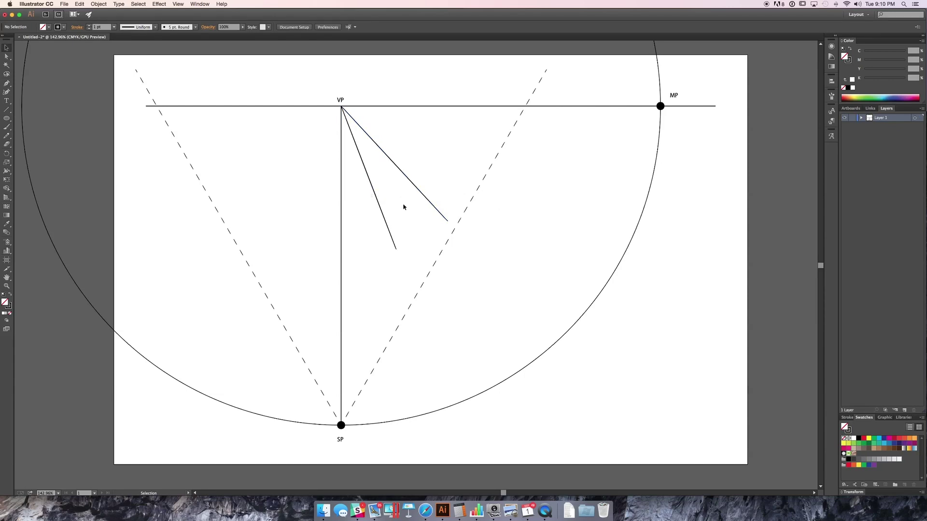
pyautogui.press('super+z')
pyautogui.press('super+z')
pyautogui.press('super+z')
pyautogui.press('super+z')
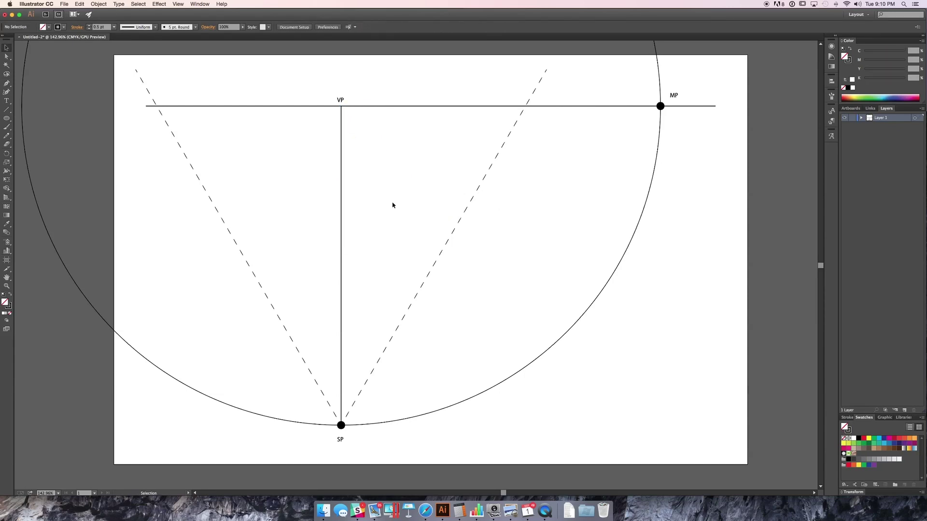
pyautogui.press('\\')
# Step: Draw a short black horizontal base below VP and join its ends up to VP
pyautogui.moveTo(370, 204)
pyautogui.mouseDown()
pyautogui.moveTo(430, 211)
pyautogui.moveTo(400, 215)
pyautogui.mouseUp()
pyautogui.press('v')
pyautogui.click(490, 242)
pyautogui.press('d')
pyautogui.click(393, 207)
pyautogui.press('\\')
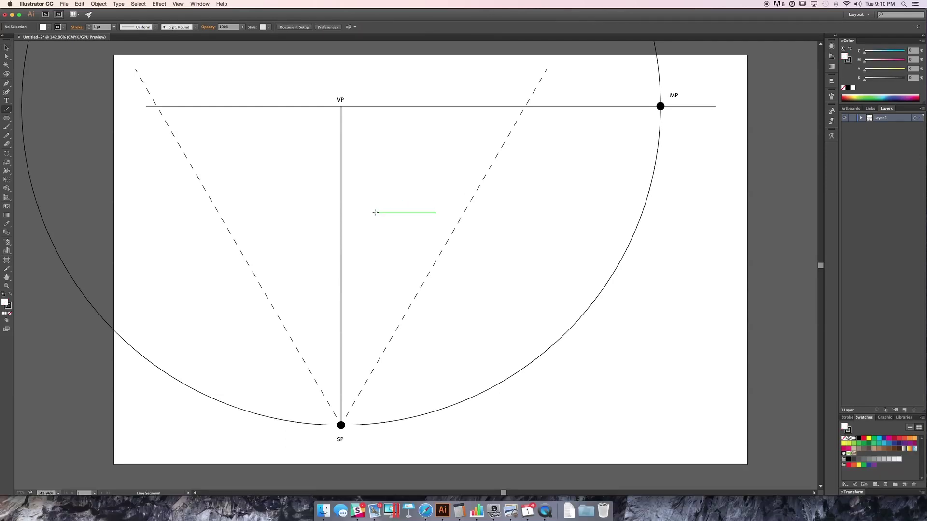
pyautogui.moveTo(377, 213); pyautogui.dragTo(435, 212)
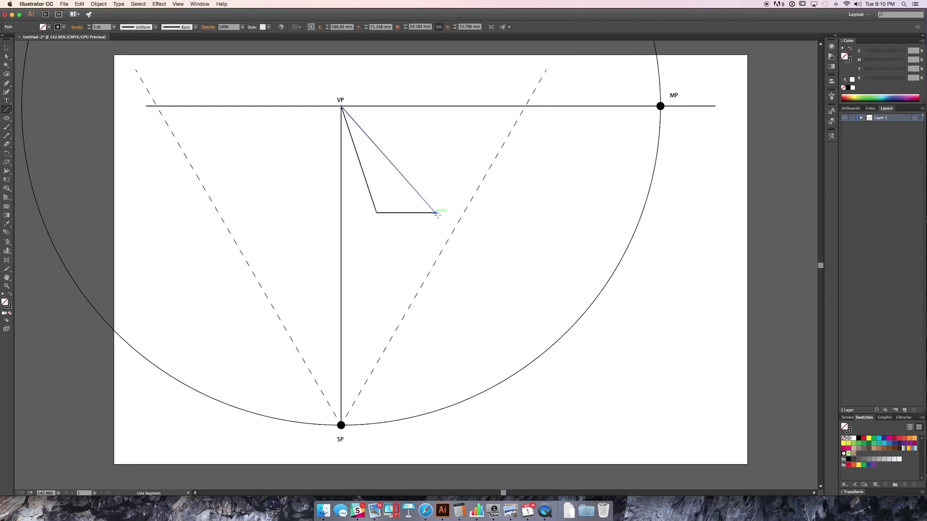
pyautogui.press('v')
pyautogui.click(402, 216)
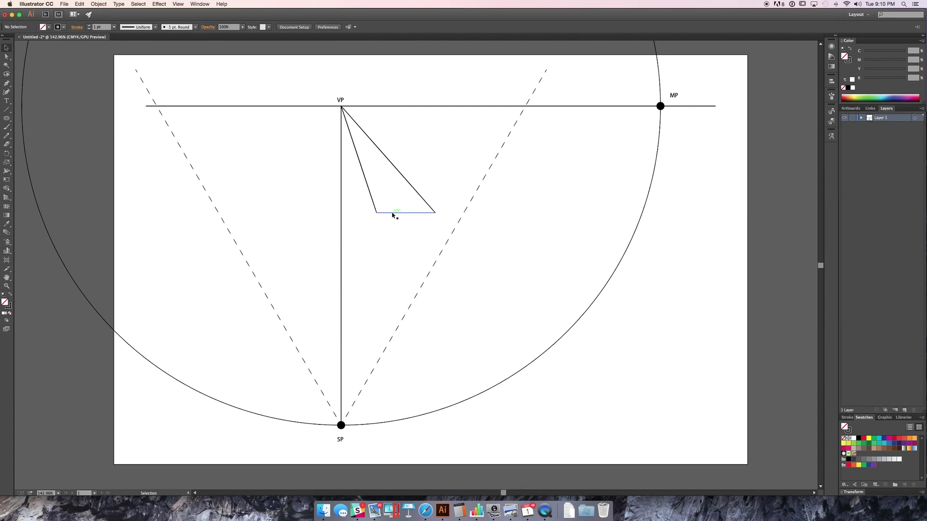
# Step: Build a square on the base with 90° rotated copies and link its top-right corner to VP
pyautogui.click(393, 213)
pyautogui.press('r')
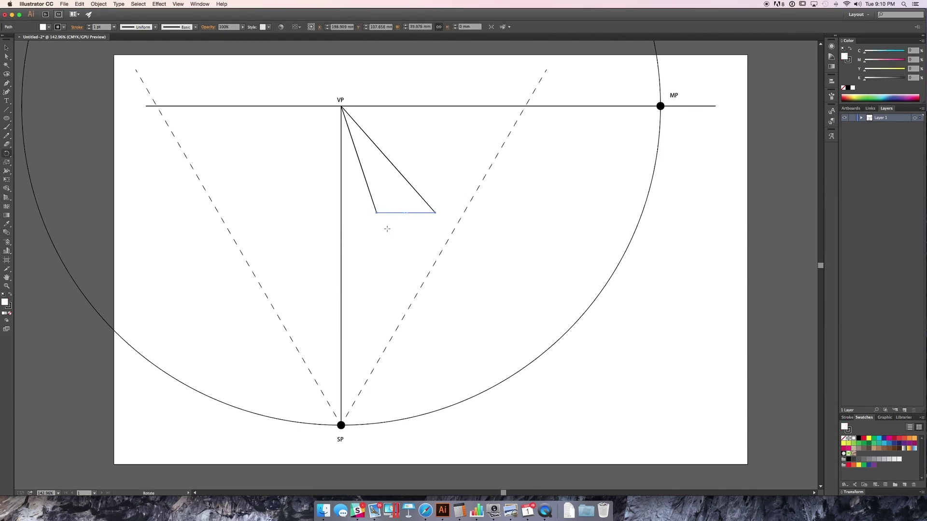
pyautogui.click(376, 212)
pyautogui.moveTo(439, 210); pyautogui.dragTo(379, 161)
pyautogui.click(376, 155)
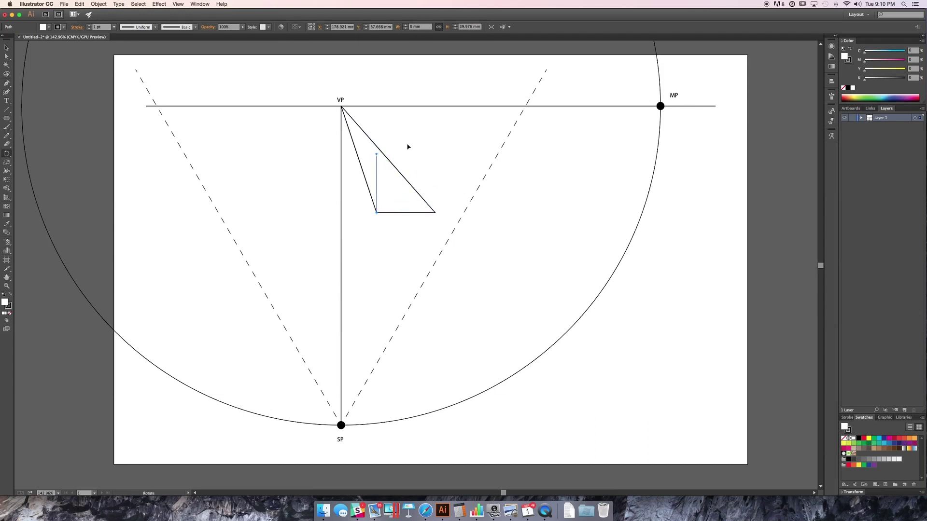
pyautogui.moveTo(407, 147); pyautogui.dragTo(436, 154)
pyautogui.click(434, 154)
pyautogui.moveTo(405, 207); pyautogui.dragTo(463, 209)
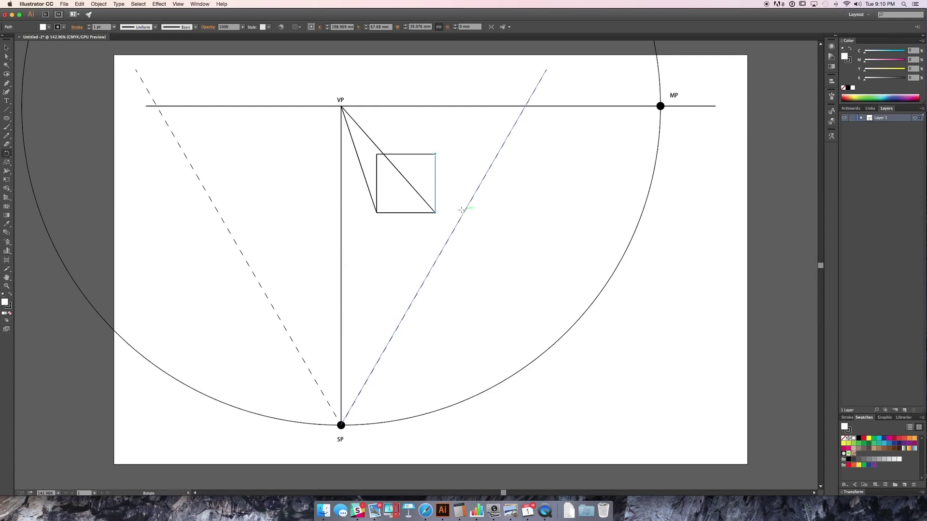
pyautogui.press('v')
pyautogui.click(400, 160)
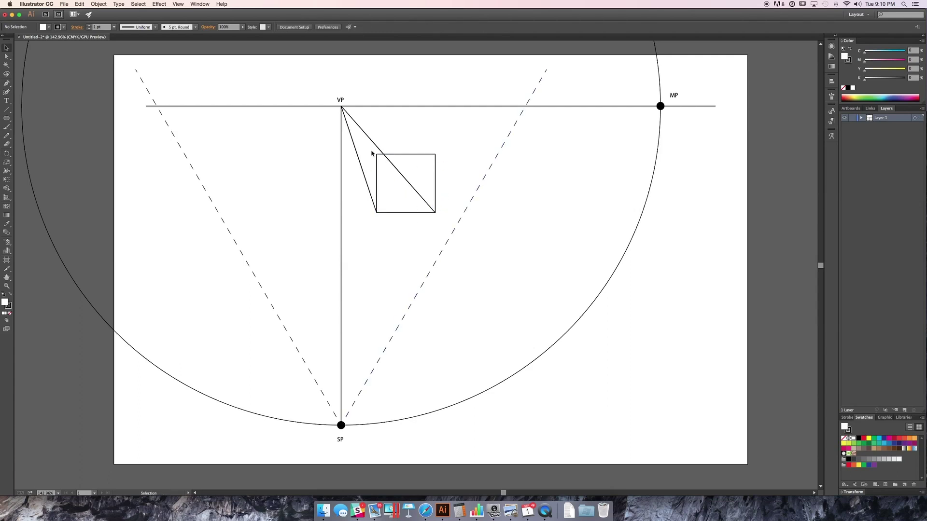
pyautogui.press('\\')
pyautogui.moveTo(435, 154); pyautogui.dragTo(341, 105)
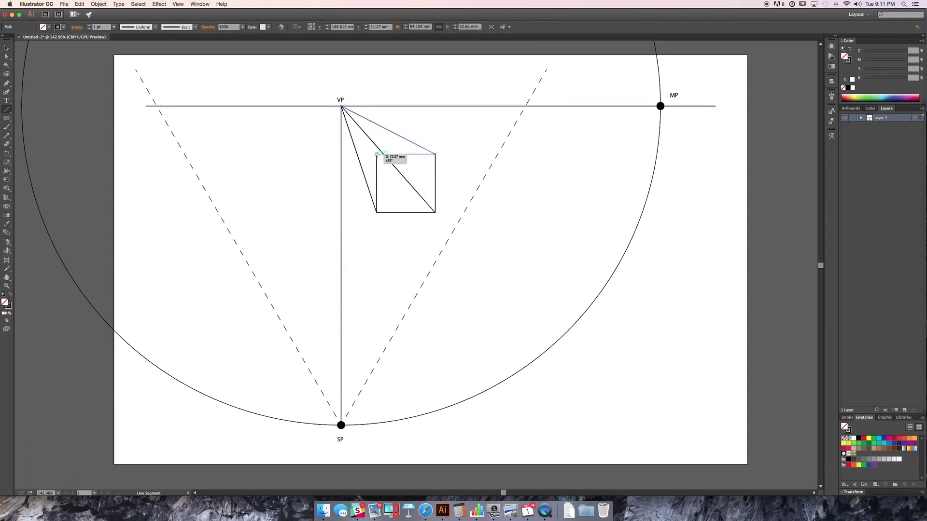
# Step: Draw a line from the square's top-left corner to VP and thin all VP lines to 0.25 pt
pyautogui.moveTo(377, 155); pyautogui.dragTo(340, 106)
pyautogui.press('a')
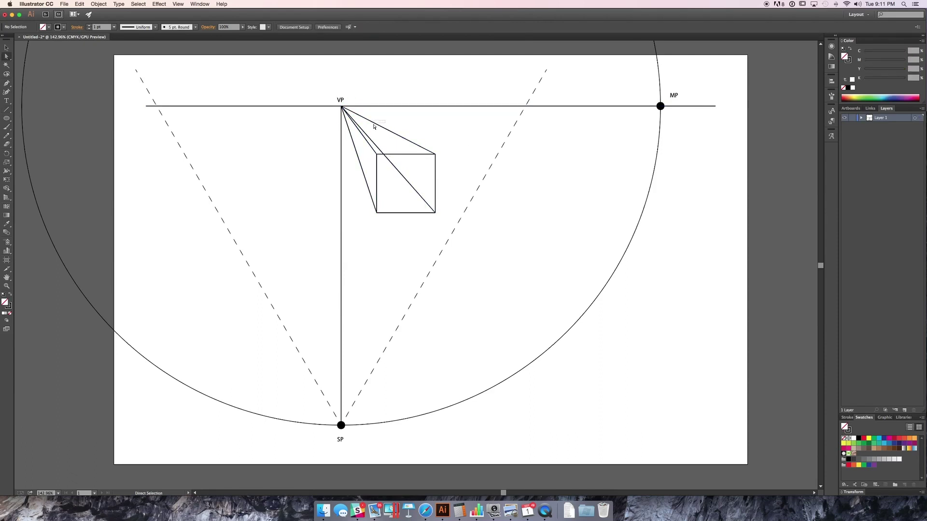
pyautogui.moveTo(352, 143); pyautogui.dragTo(352, 143)
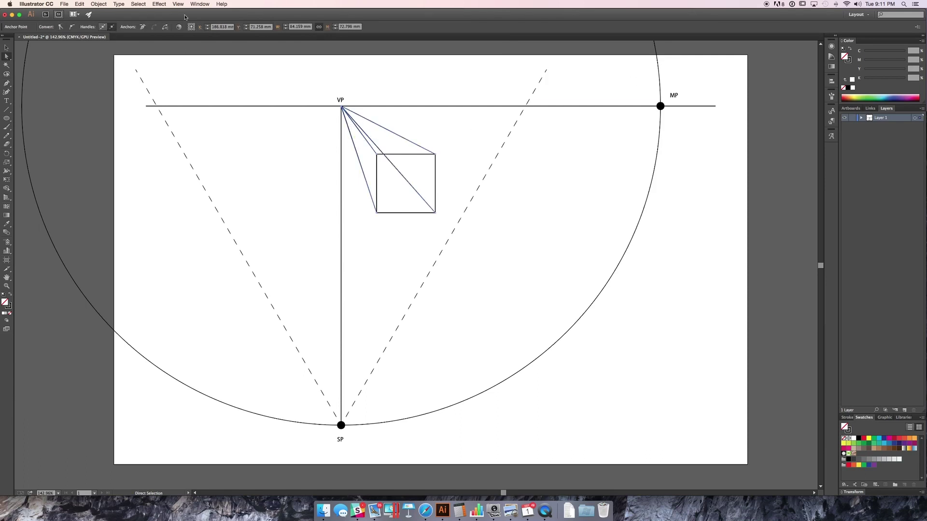
pyautogui.click(199, 3)
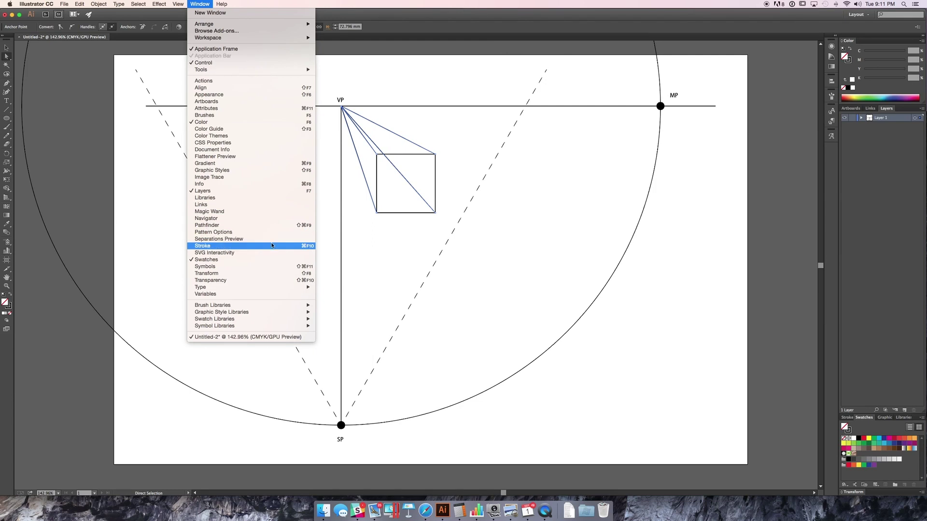
pyautogui.click(222, 246)
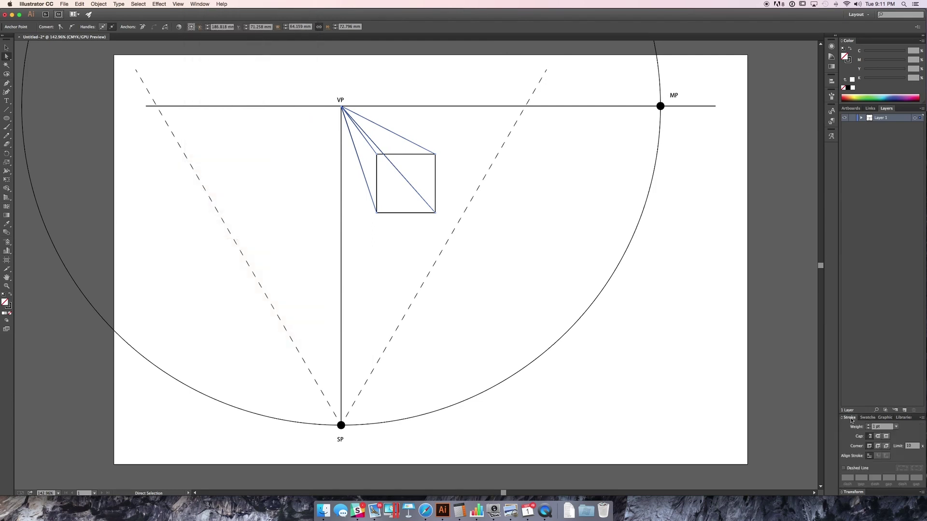
pyautogui.moveTo(851, 421)
pyautogui.mouseDown()
pyautogui.moveTo(705, 292)
pyautogui.moveTo(703, 254)
pyautogui.mouseUp()
pyautogui.click(749, 261)
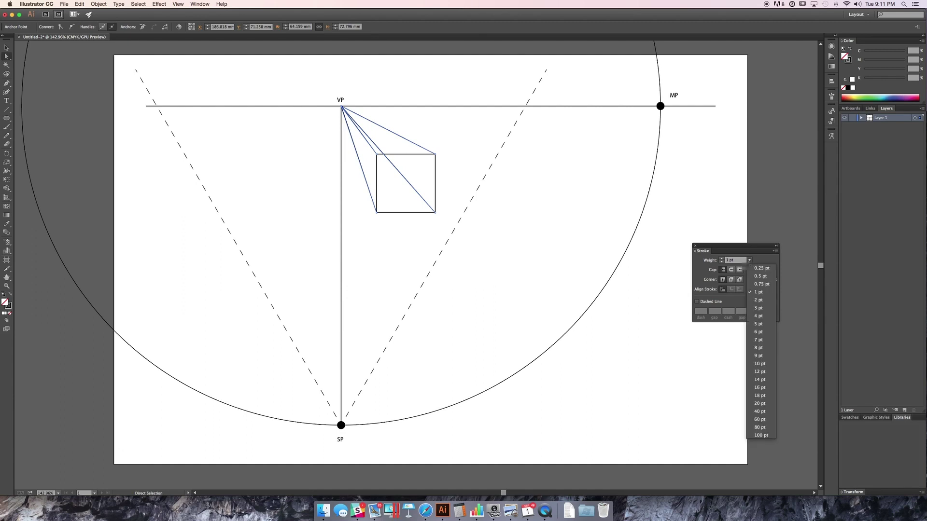
pyautogui.click(762, 268)
pyautogui.click(360, 152)
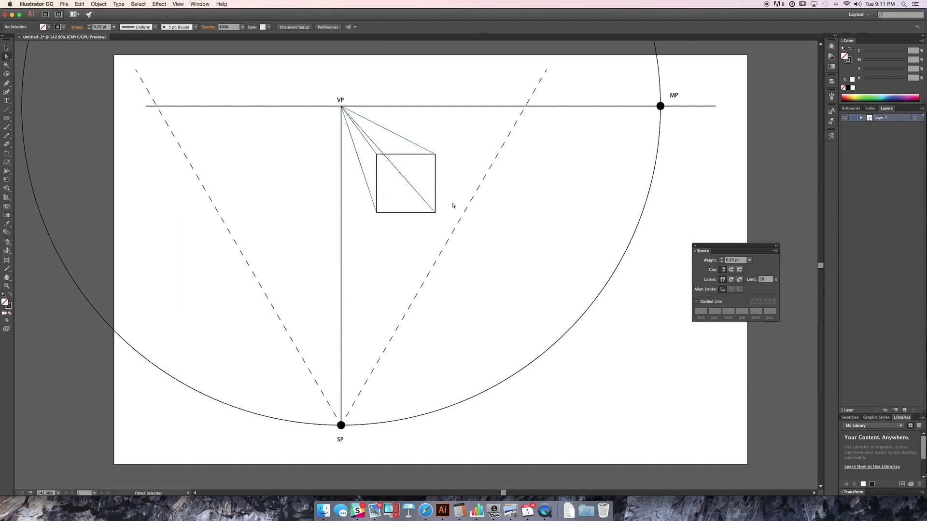
pyautogui.press('\\')
# Step: Draw the diagonal from the front square's bottom-left corner to MP, then the back square up-left from its crossing
pyautogui.moveTo(376, 212); pyautogui.dragTo(660, 106)
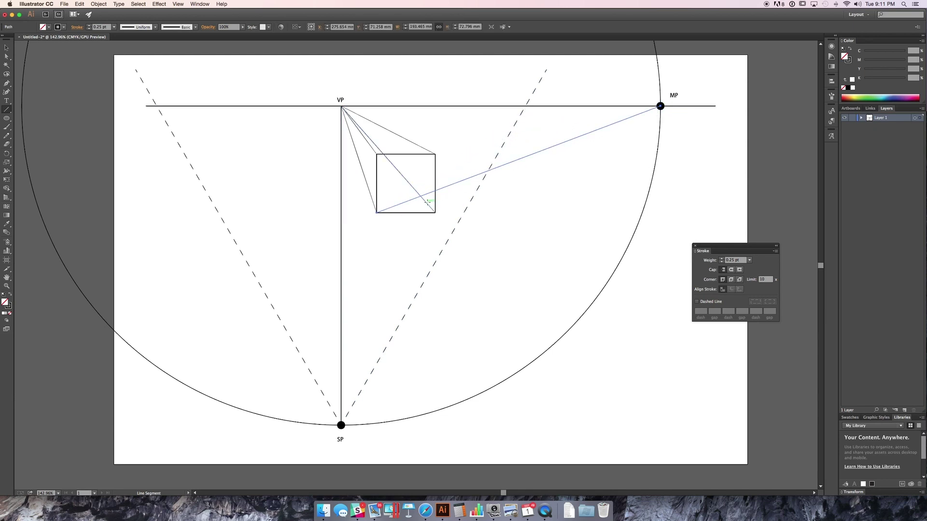
pyautogui.press('v')
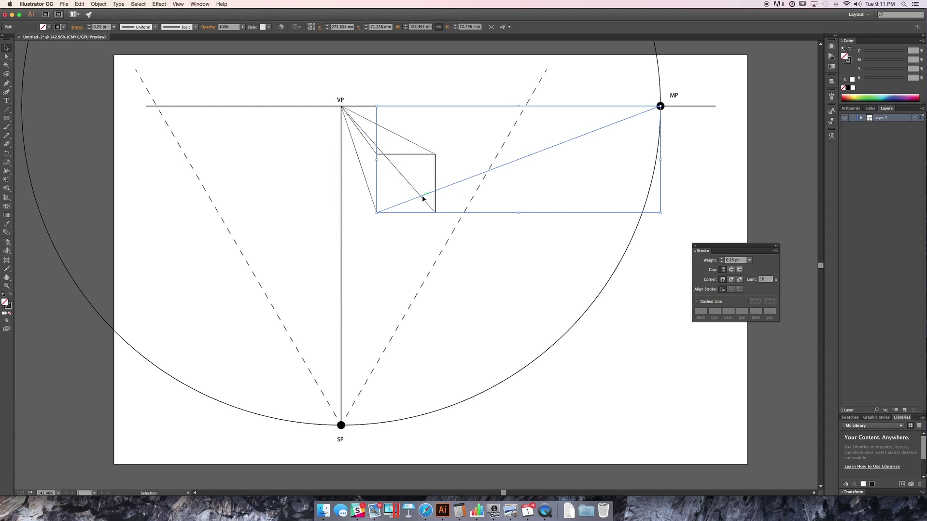
pyautogui.press('m')
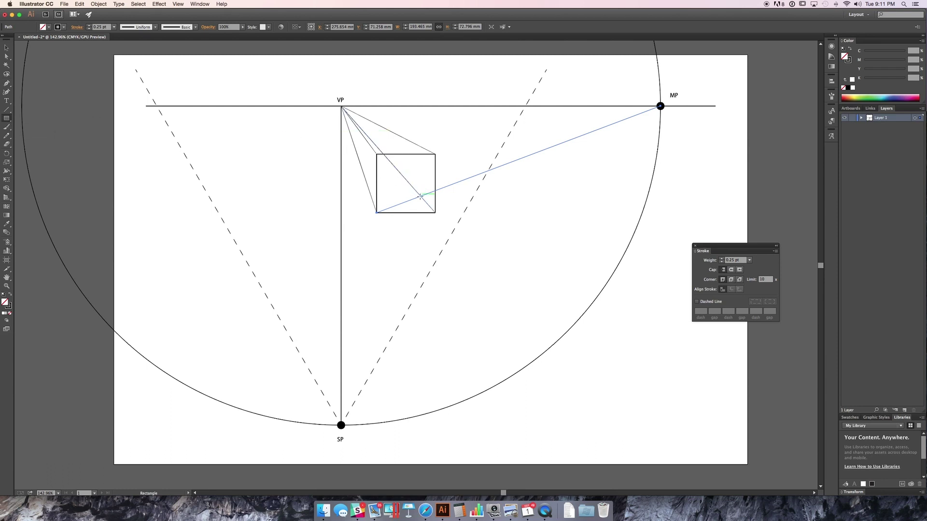
pyautogui.moveTo(421, 196); pyautogui.dragTo(370, 146)
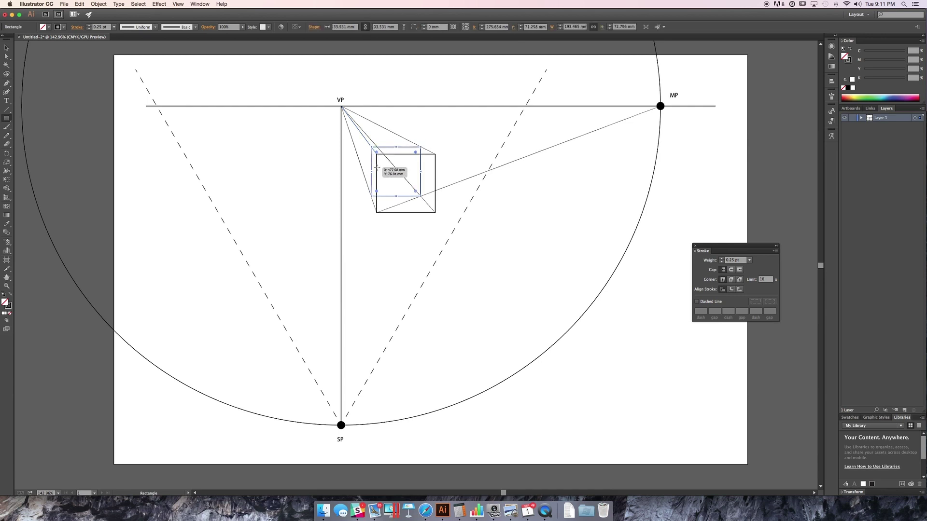
pyautogui.press('v')
pyautogui.click(416, 134)
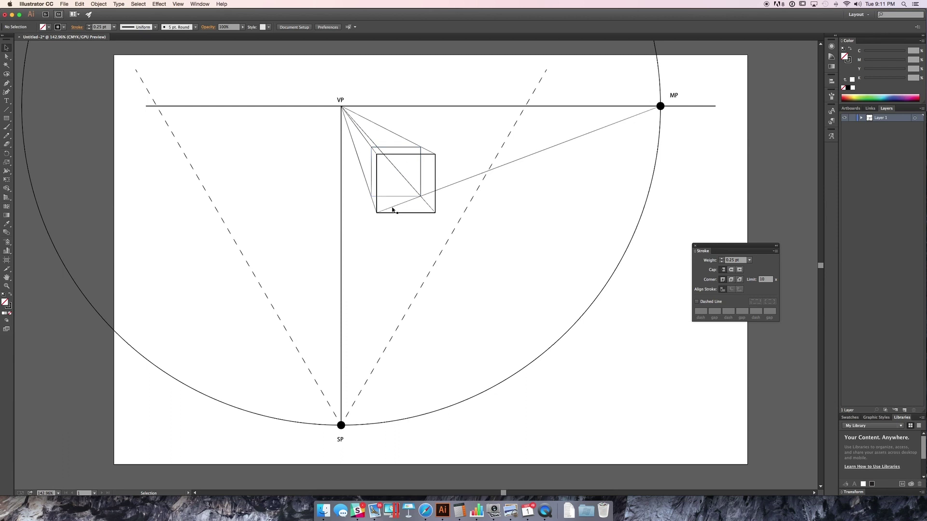
# Step: Zoom in on the cube and add a new layer above Layer 1
pyautogui.press('z')
pyautogui.click(381, 179)
pyautogui.click(451, 124)
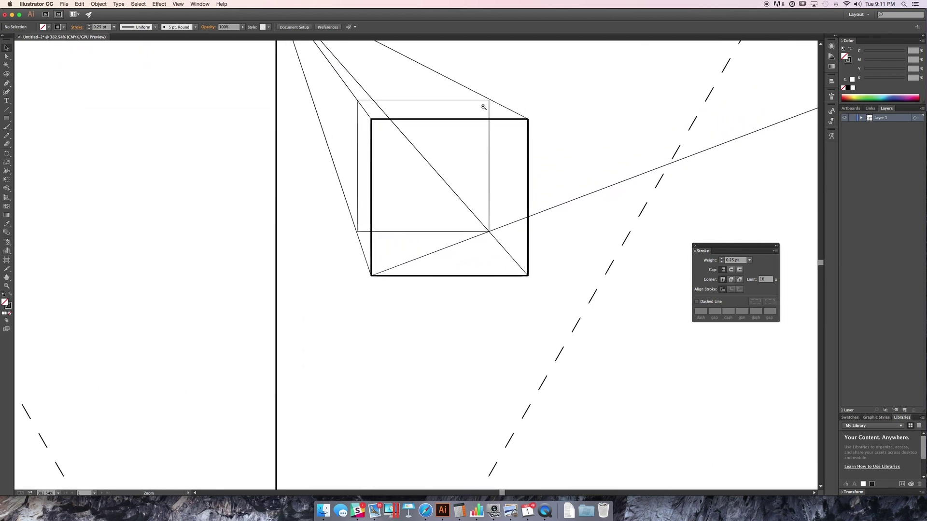
pyautogui.moveTo(484, 105); pyautogui.dragTo(403, 229)
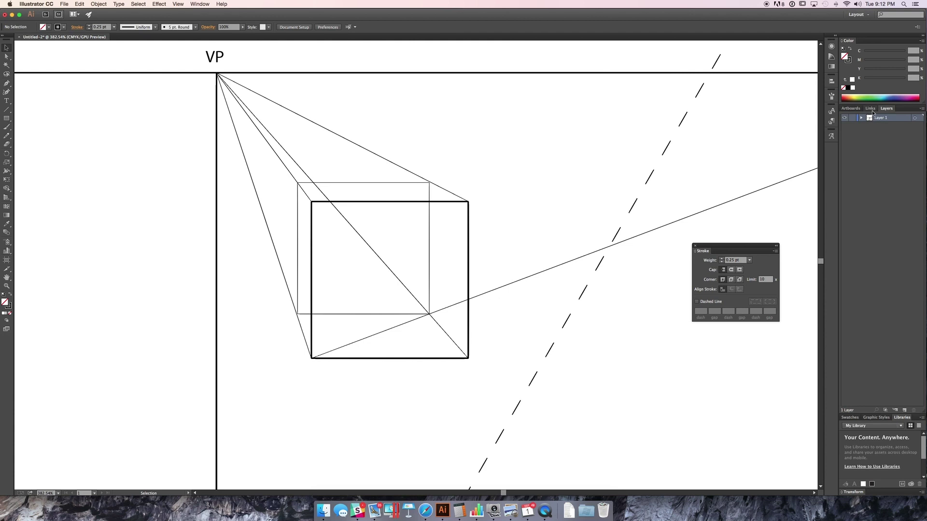
pyautogui.click(905, 410)
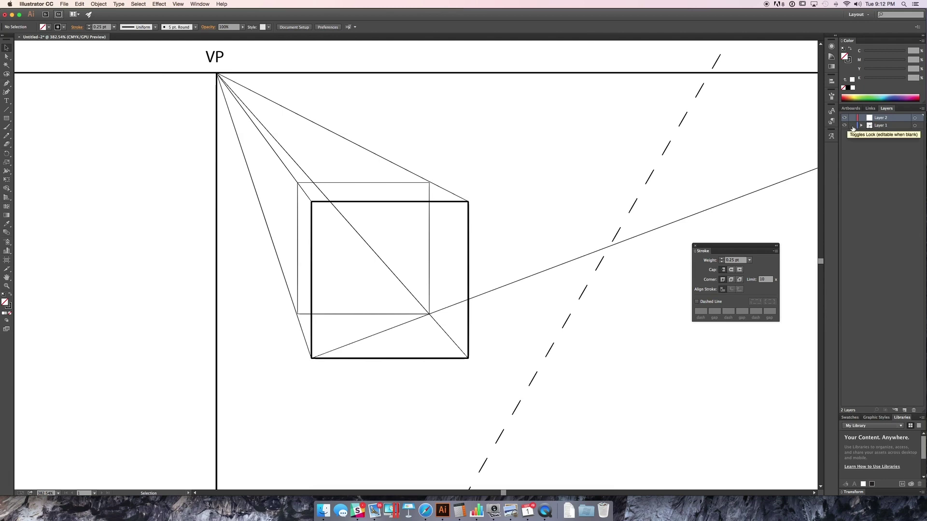
# Step: Rename Layer 1 to Construction
pyautogui.click(852, 126)
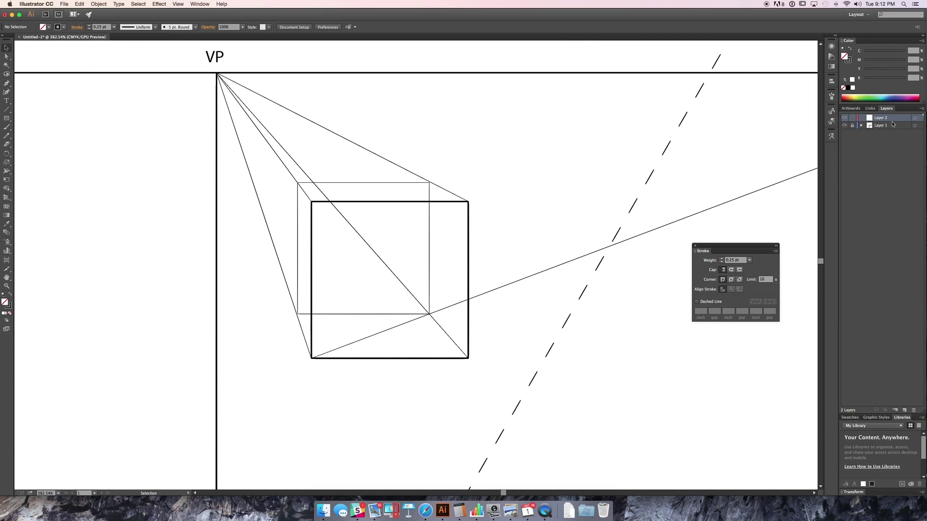
pyautogui.click(851, 126)
pyautogui.doubleClick(882, 125)
pyautogui.write('Construction')
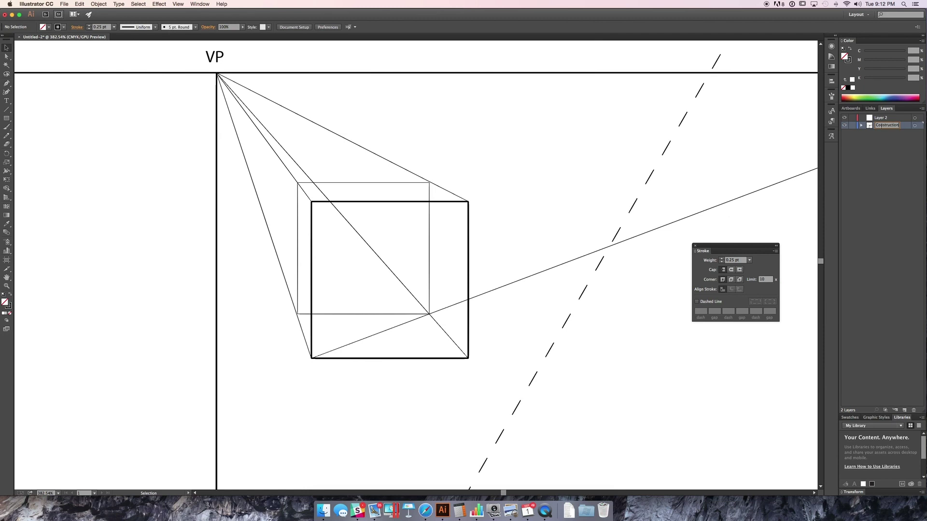
pyautogui.click(890, 136)
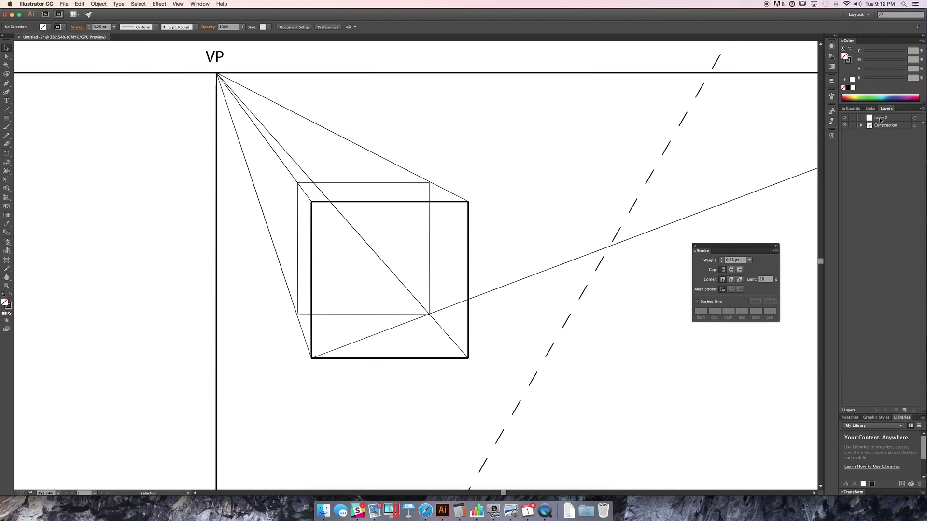
# Step: Rename the new layer to Final Drawing and lock the Construction layer
pyautogui.doubleClick(880, 119)
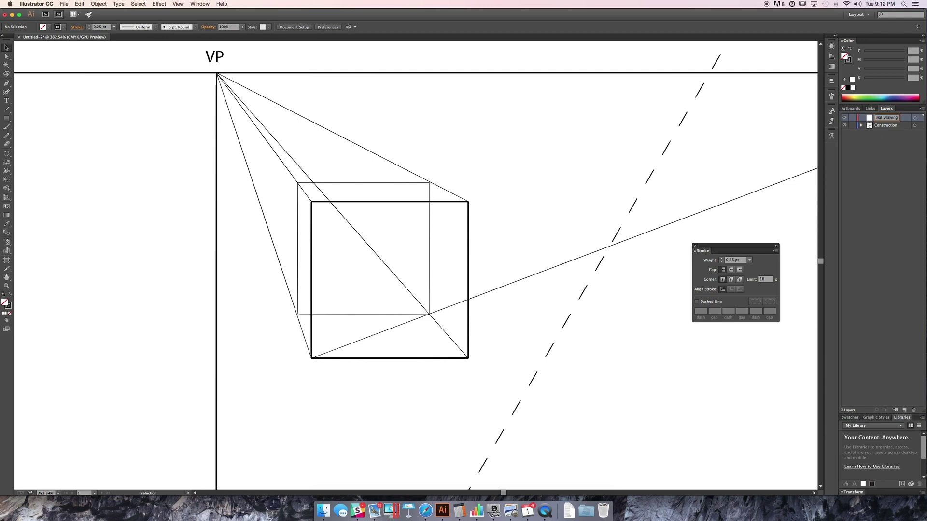
pyautogui.write('Final Drawing')
pyautogui.click(876, 139)
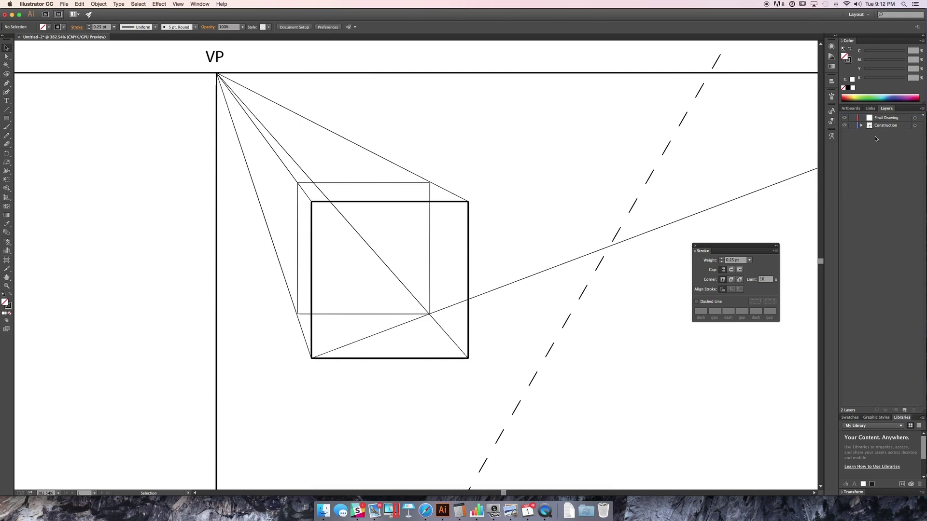
pyautogui.click(853, 126)
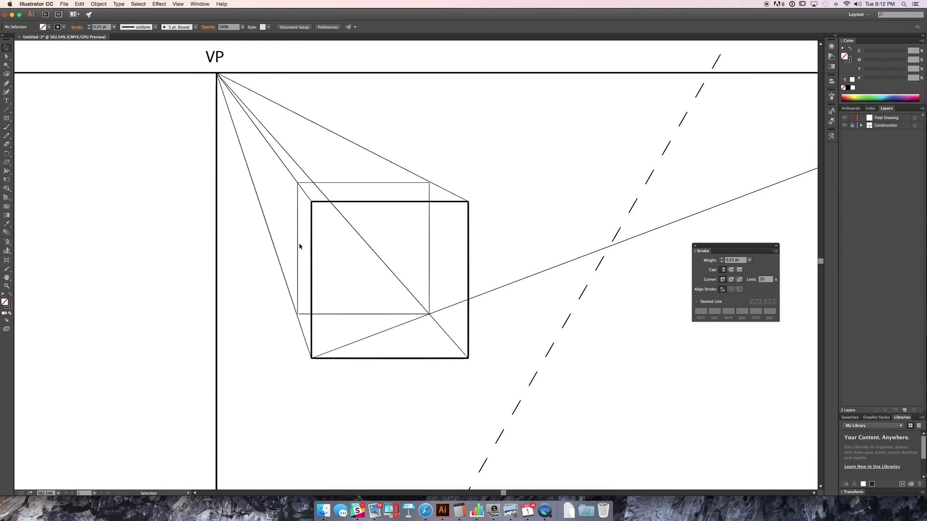
# Step: Draw rectangles tracing the front and back squares on the Final Drawing layer
pyautogui.press('p')
pyautogui.press('m')
pyautogui.moveTo(467, 358)
pyautogui.mouseDown()
pyautogui.moveTo(361, 234)
pyautogui.moveTo(312, 201)
pyautogui.mouseUp()
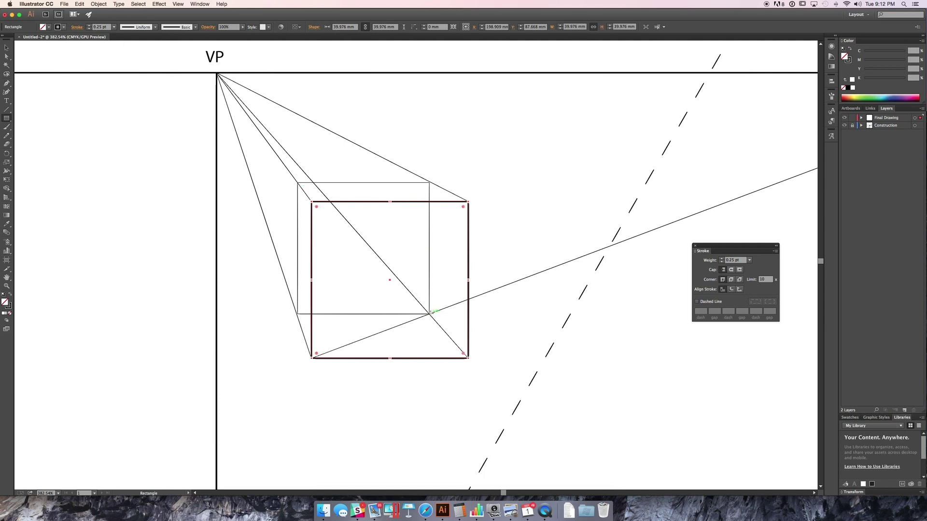
pyautogui.moveTo(429, 312)
pyautogui.mouseDown()
pyautogui.moveTo(302, 206)
pyautogui.moveTo(297, 182)
pyautogui.mouseUp()
# Step: Give both traced squares a 0.5 pt black stroke
pyautogui.keyDown('shift'); pyautogui.keyDown('super'); pyautogui.click(351, 202); pyautogui.keyUp('super'); pyautogui.keyUp('shift')
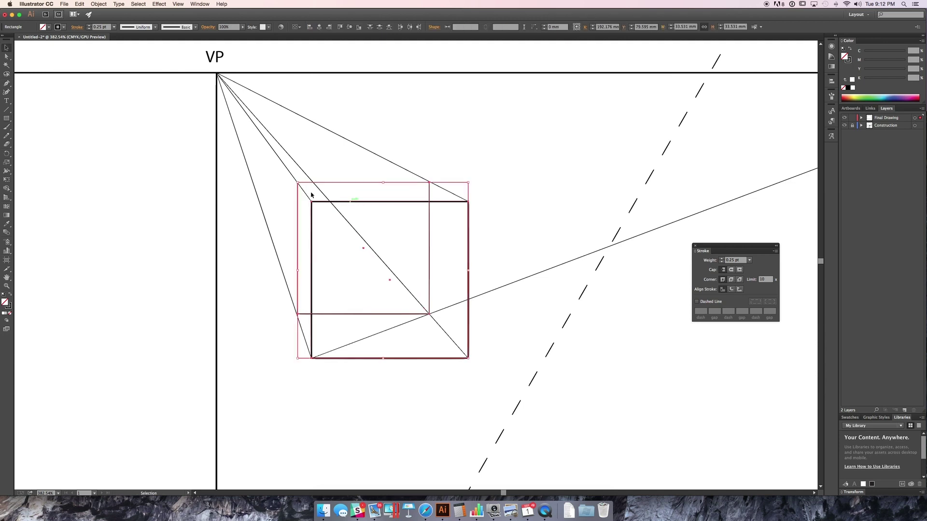
pyautogui.click(114, 26)
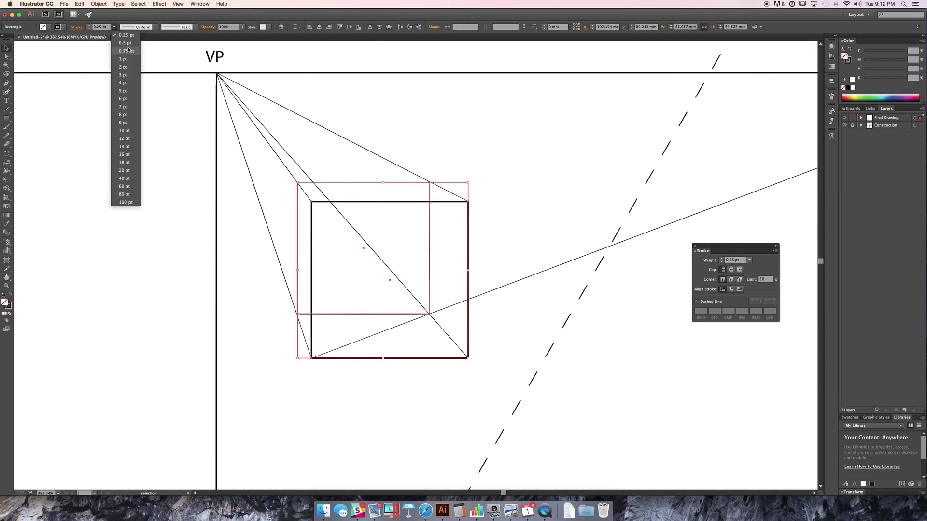
pyautogui.click(123, 36)
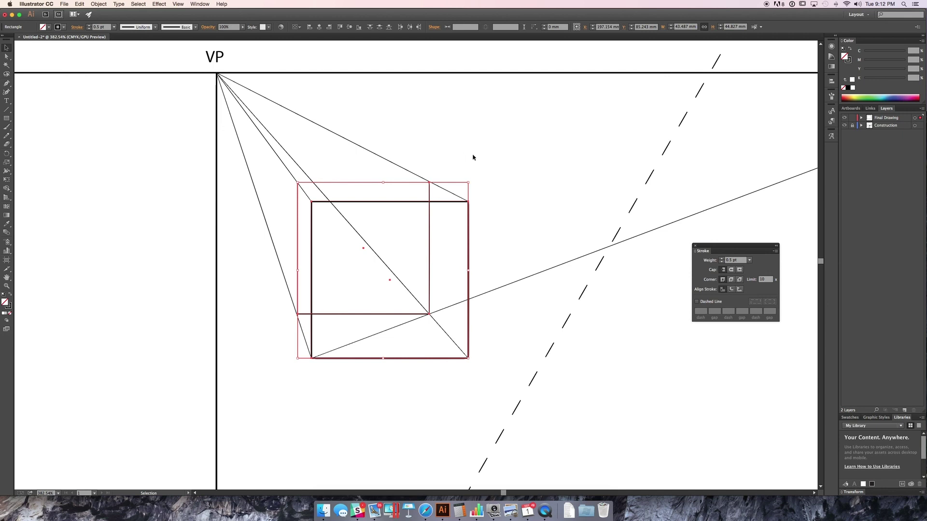
pyautogui.click(849, 61)
pyautogui.click(429, 145)
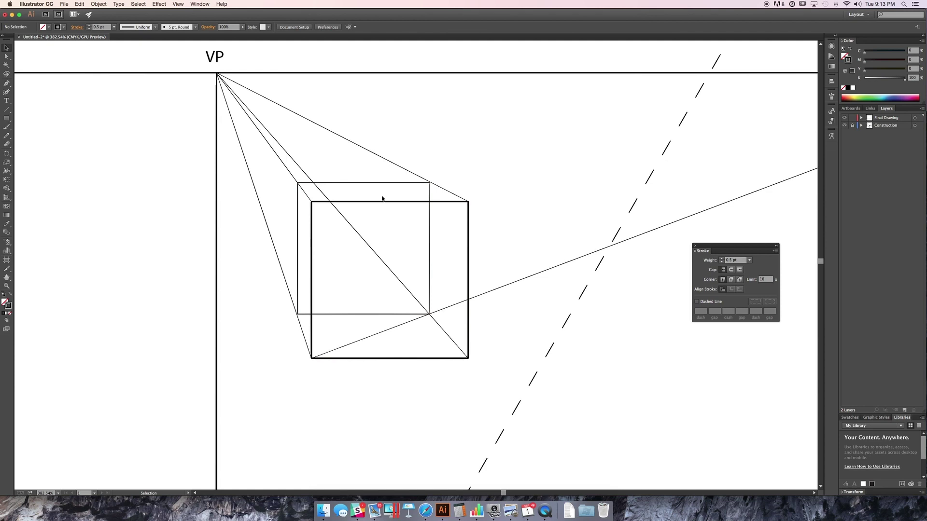
# Step: Unlock Construction, hide Final Drawing, and thin the construction front square to 0.25 pt
pyautogui.click(852, 125)
pyautogui.click(844, 117)
pyautogui.click(416, 202)
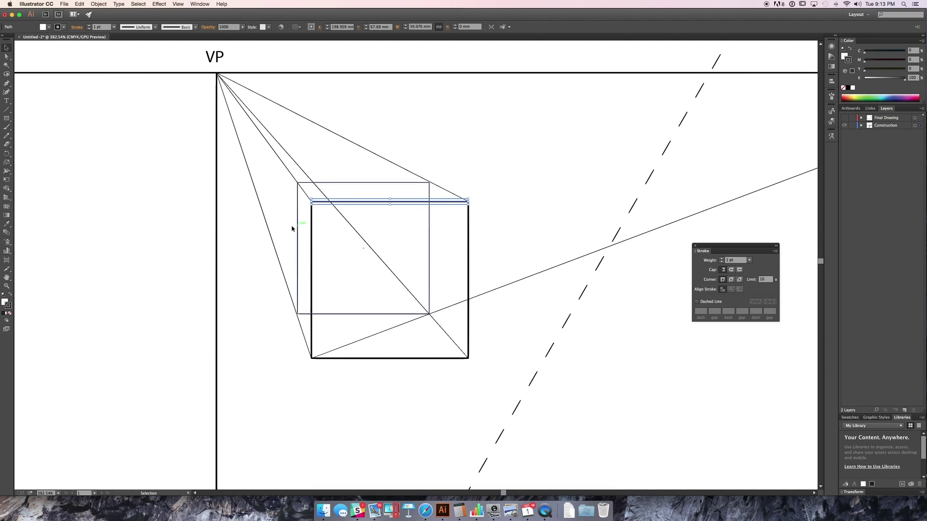
pyautogui.keyDown('shift'); pyautogui.click(311, 217); pyautogui.keyUp('shift')
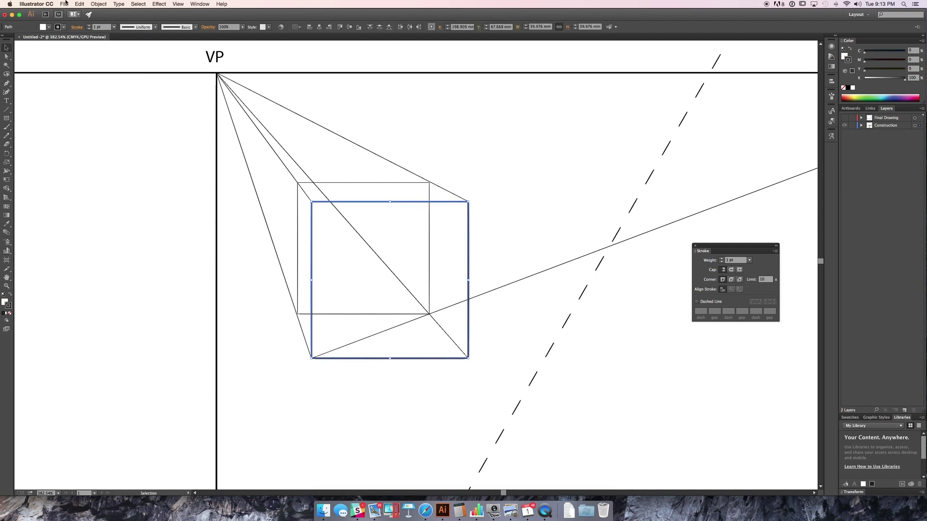
pyautogui.click(115, 27)
pyautogui.click(125, 35)
pyautogui.click(478, 108)
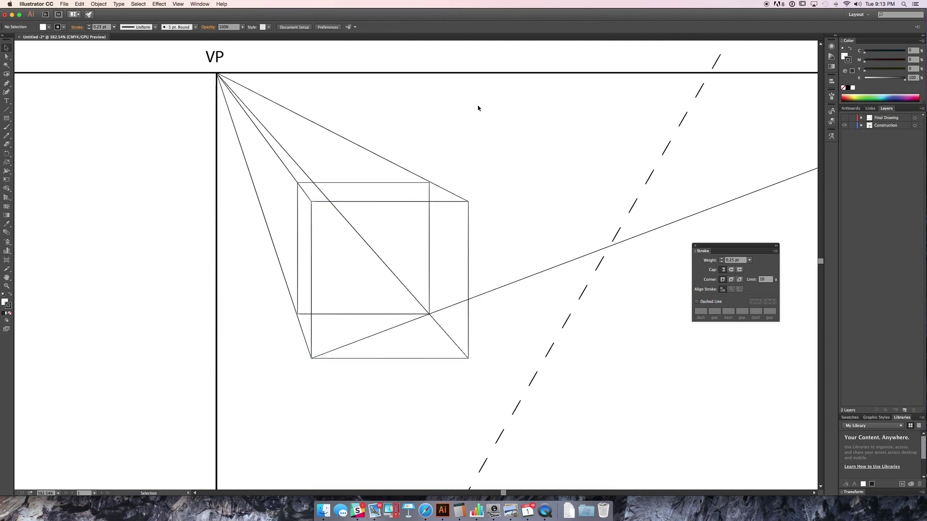
# Step: Show Final Drawing, try 1 pt on both squares, revert to 0.5 pt, then hide Construction
pyautogui.click(844, 118)
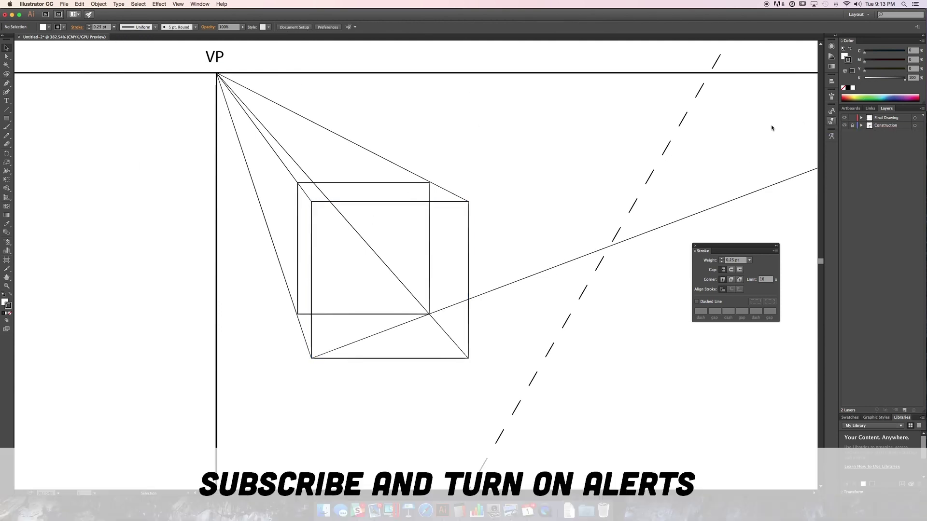
pyautogui.click(403, 202)
pyautogui.keyDown('shift'); pyautogui.click(397, 182); pyautogui.keyUp('shift')
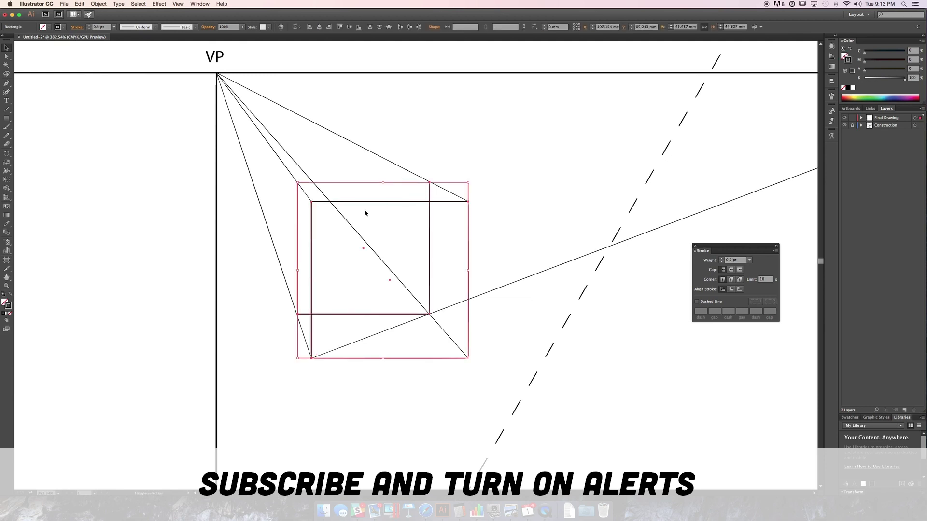
pyautogui.click(88, 26)
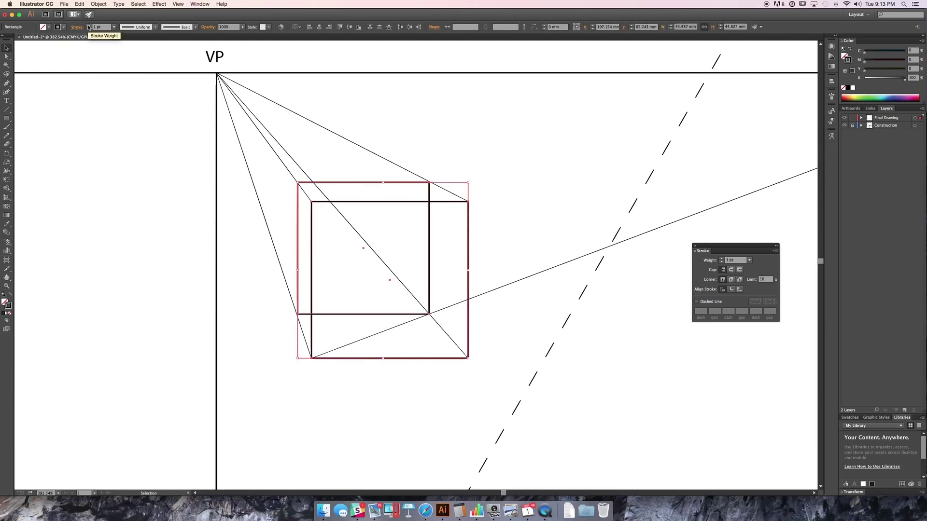
pyautogui.click(113, 27)
pyautogui.click(123, 47)
pyautogui.click(494, 190)
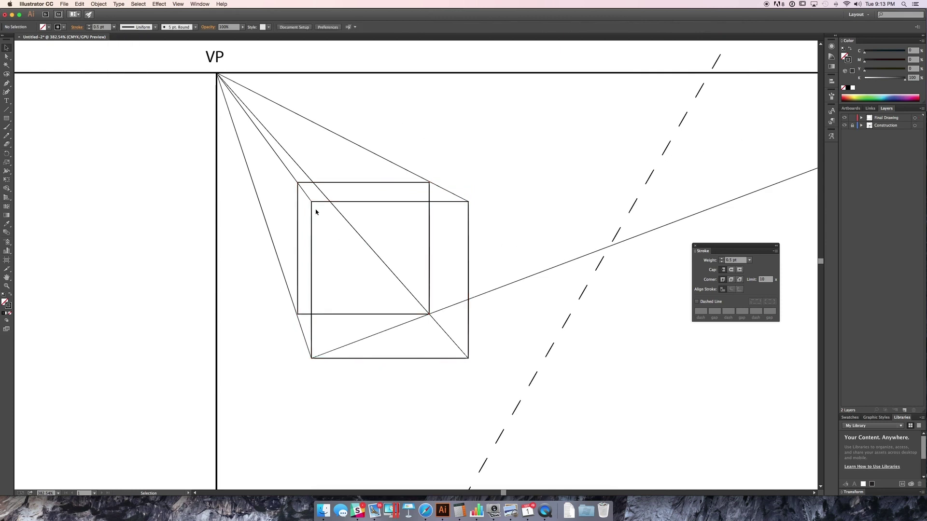
pyautogui.click(845, 126)
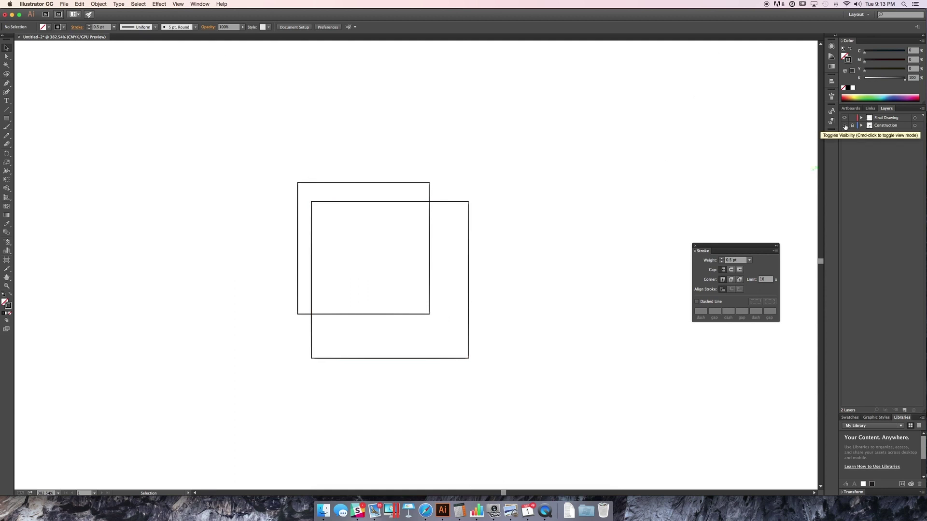
# Step: Show the Construction layer again and undo a stray ellipse
pyautogui.click(845, 126)
pyautogui.press('l')
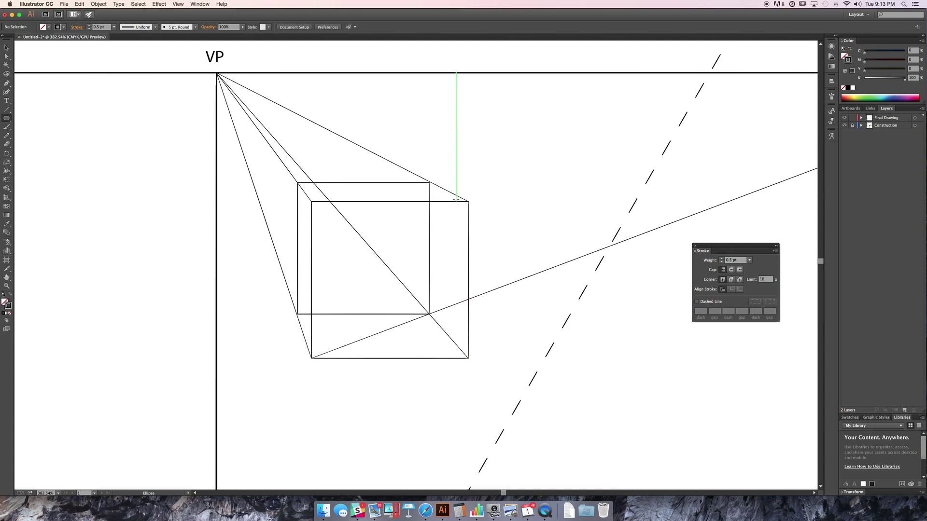
pyautogui.moveTo(468, 201); pyautogui.dragTo(430, 183)
pyautogui.hotkey('ctrl', 'z')
# Step: Draw depth edges joining the top-left, bottom-left and bottom-right corners of both squares
pyautogui.press('\\')
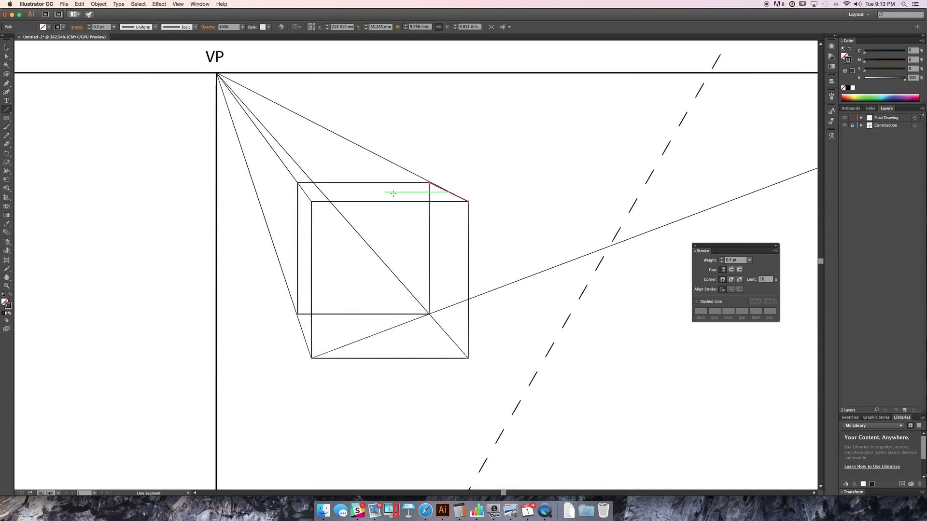
pyautogui.moveTo(312, 202); pyautogui.dragTo(298, 182)
pyautogui.moveTo(298, 314); pyautogui.dragTo(312, 358)
pyautogui.moveTo(429, 314); pyautogui.dragTo(468, 358)
pyautogui.press('v')
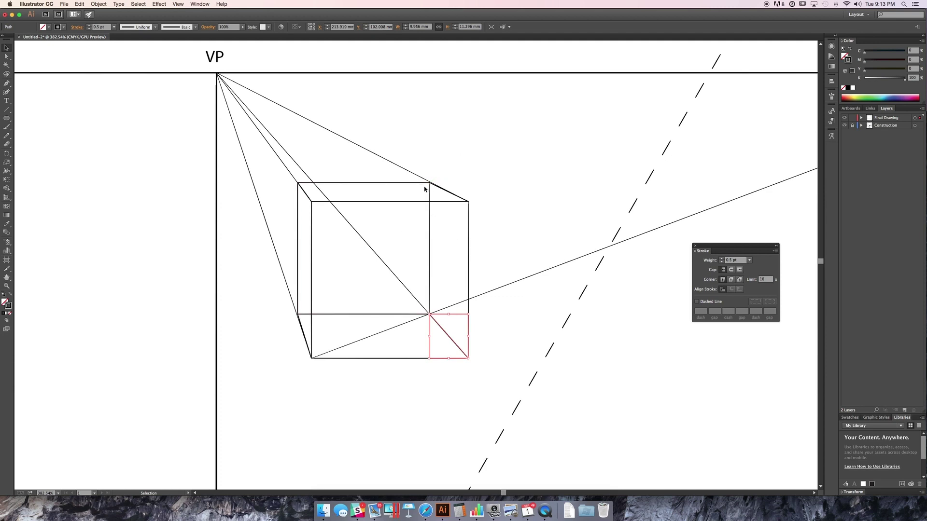
pyautogui.press('z')
pyautogui.moveTo(412, 191); pyautogui.dragTo(395, 178)
# Step: Switch the drawing to Outline view
pyautogui.press('space')
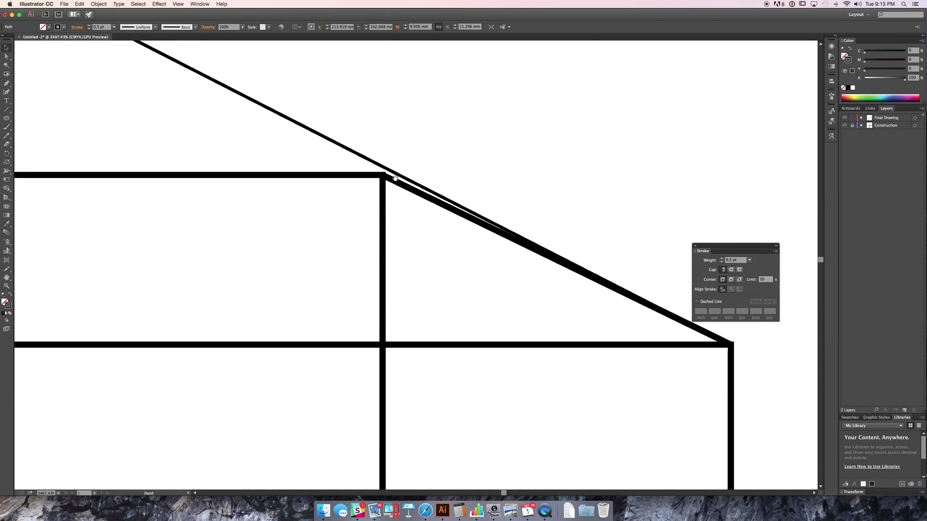
pyautogui.press('a')
pyautogui.press('v')
pyautogui.click(178, 3)
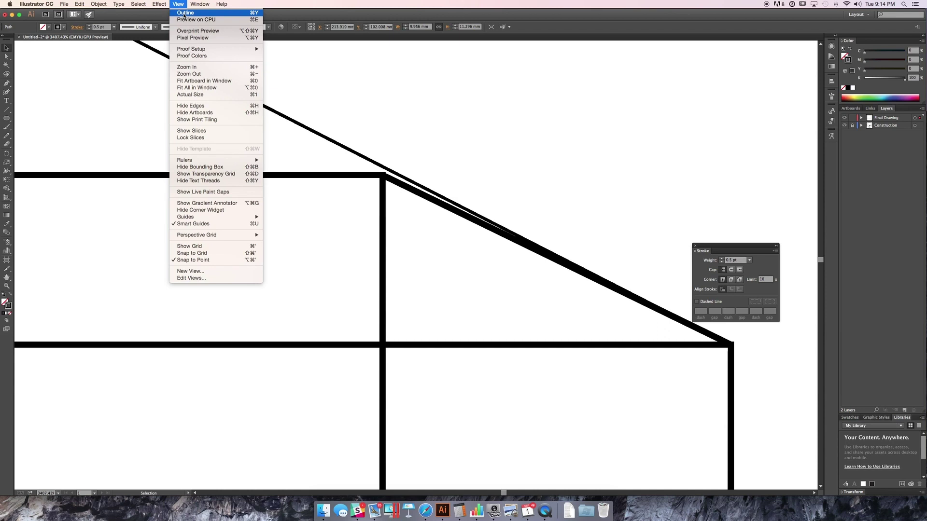
pyautogui.click(184, 14)
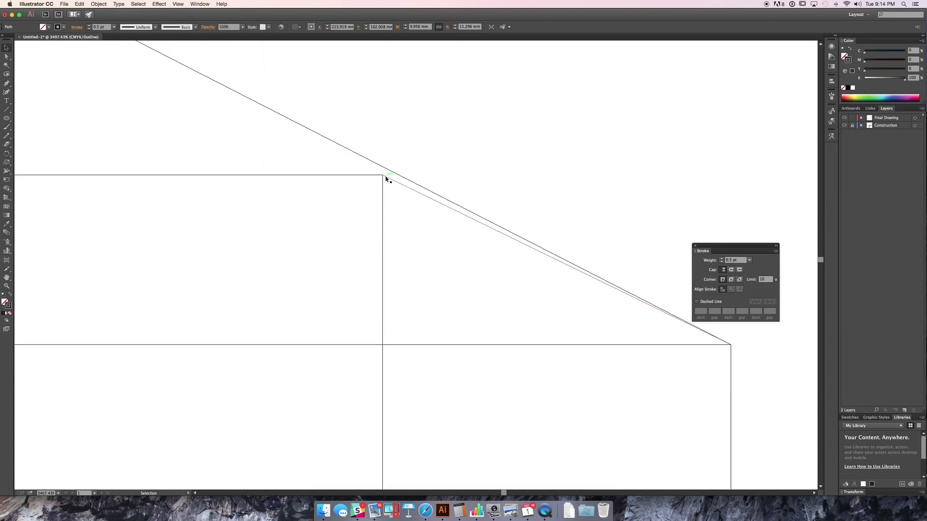
# Step: Snap the inner rectangle's top-left corner onto the outer corner
pyautogui.moveTo(386, 179); pyautogui.dragTo(384, 177)
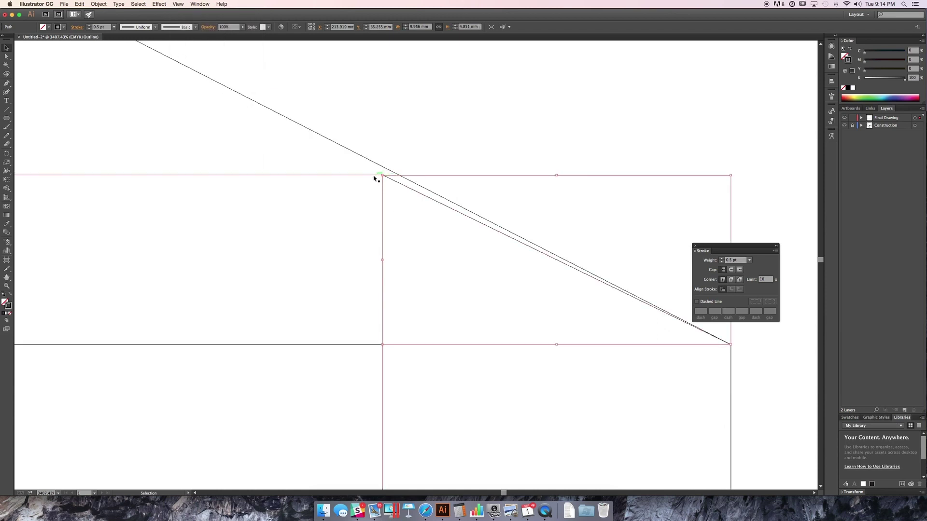
pyautogui.click(381, 179)
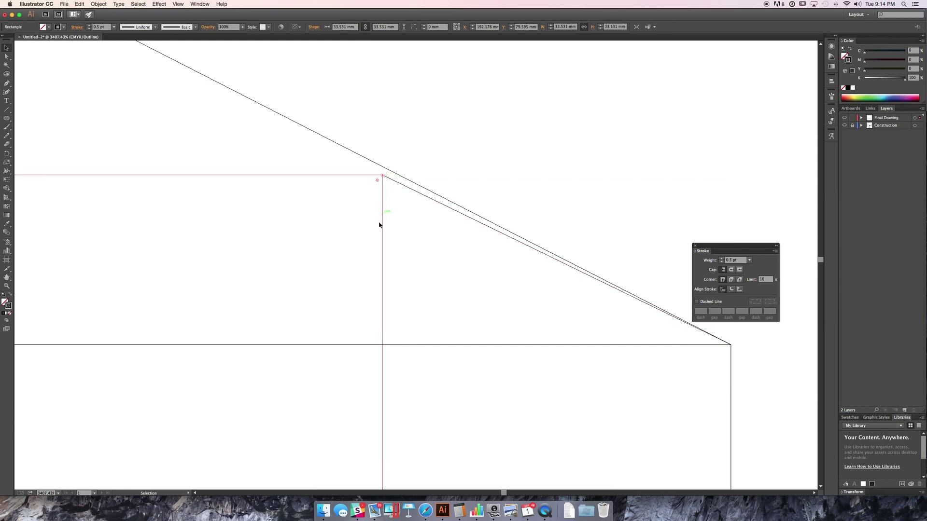
pyautogui.press('a')
pyautogui.press('super+minus')
pyautogui.press('super+minus')
pyautogui.press('super+minus')
pyautogui.press('super+minus')
pyautogui.press('super+minus')
pyautogui.press('super+minus')
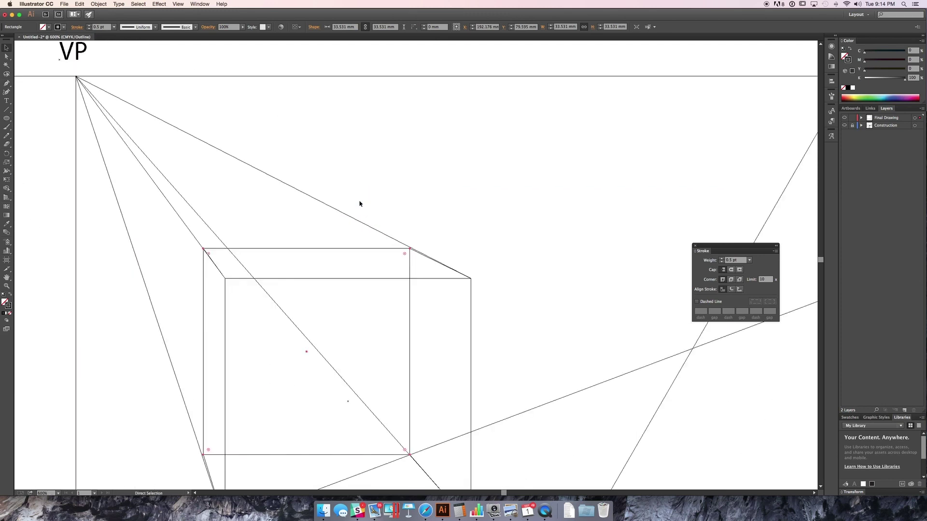
pyautogui.press('z')
pyautogui.moveTo(201, 252); pyautogui.dragTo(233, 230)
pyautogui.moveTo(207, 275); pyautogui.dragTo(251, 238)
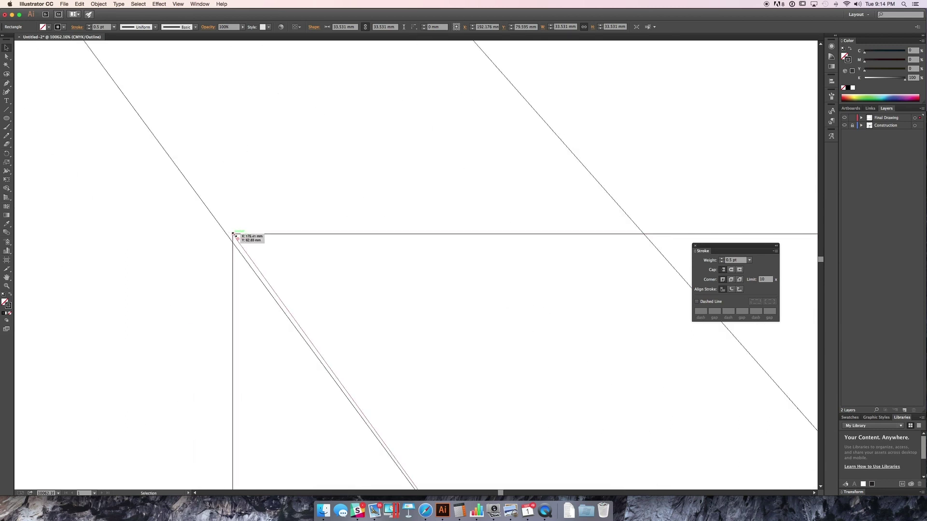
pyautogui.moveTo(233, 234); pyautogui.dragTo(209, 206)
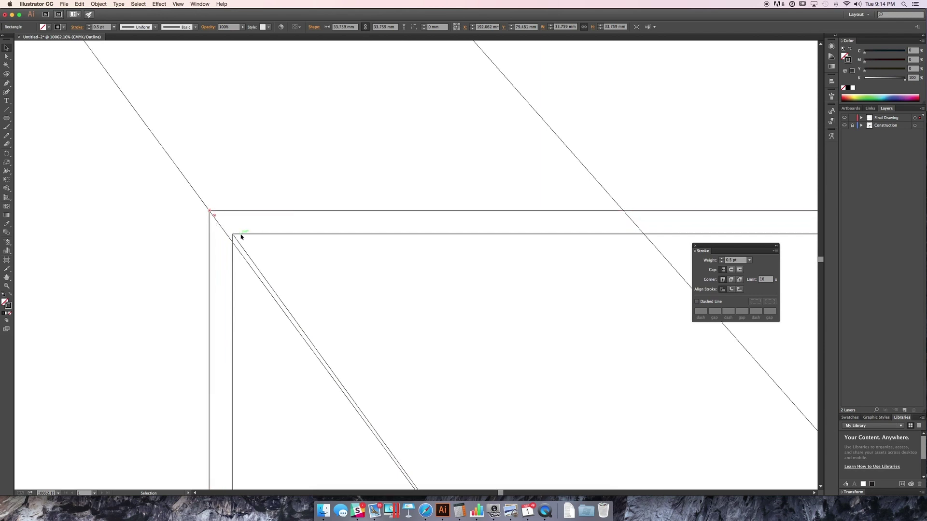
pyautogui.click(253, 246)
pyautogui.press('a')
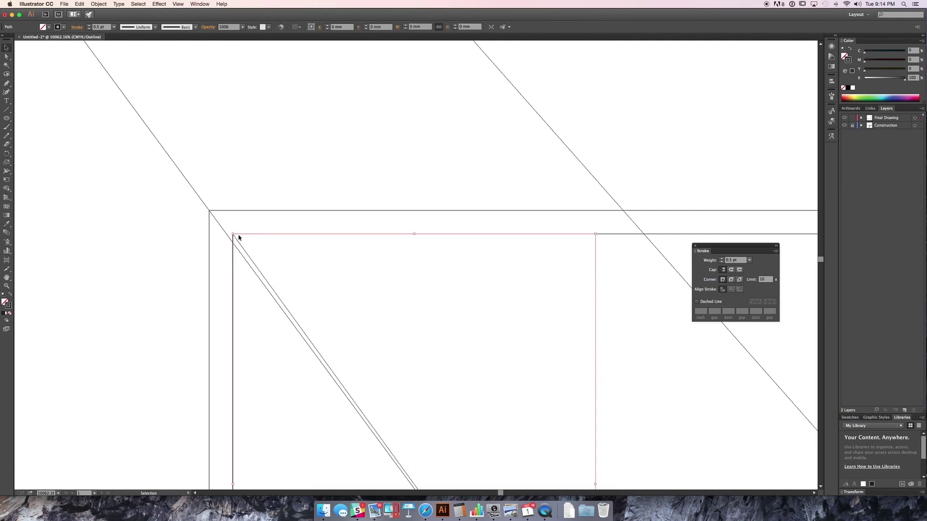
pyautogui.moveTo(233, 235); pyautogui.dragTo(211, 212)
# Step: Align the lower diagonal's anchor onto the upper line near the right corner
pyautogui.hscroll(15, 531, 275)
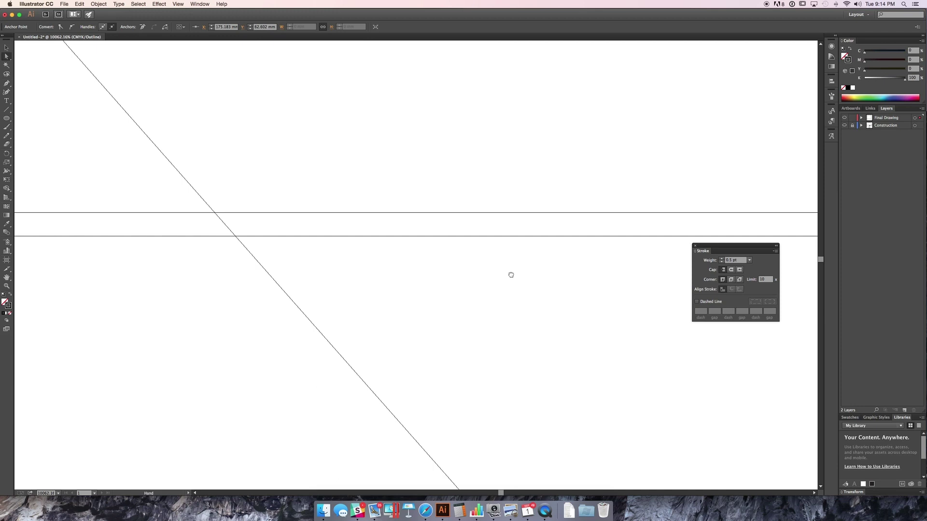
pyautogui.press('super+minus')
pyautogui.press('super+minus')
pyautogui.press('super+minus')
pyautogui.press('super+minus')
pyautogui.press('super+minus')
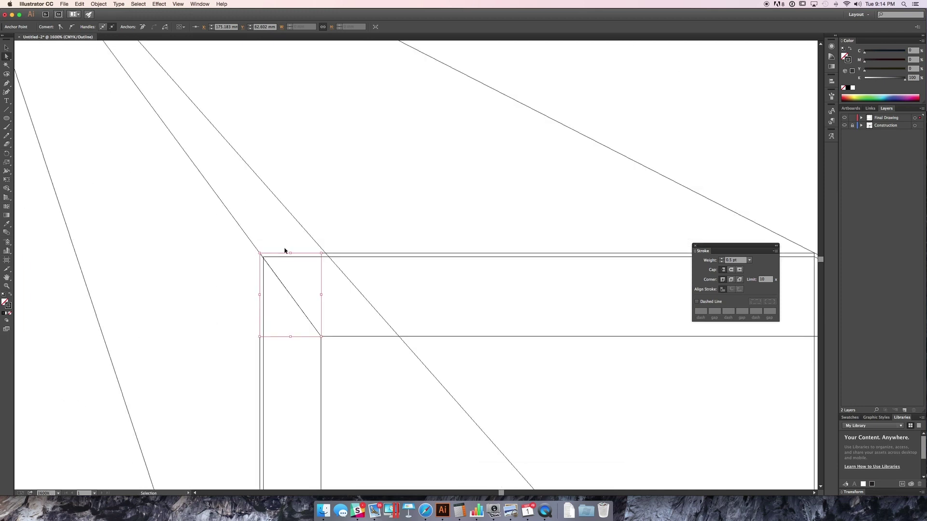
pyautogui.hscroll(10, 404, 274)
pyautogui.press('super+space')
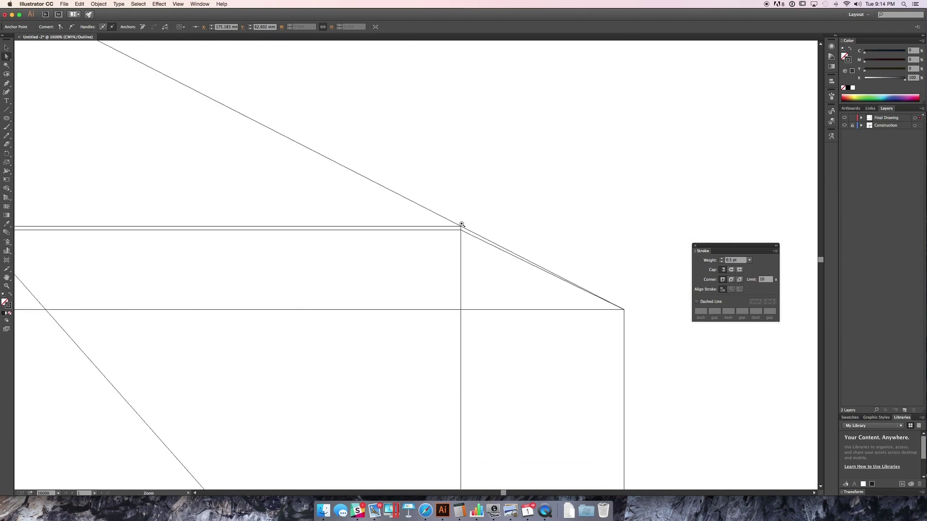
pyautogui.moveTo(455, 226); pyautogui.dragTo(486, 262)
pyautogui.scroll(3, 375, 219)
pyautogui.hscroll(-2, 375, 219)
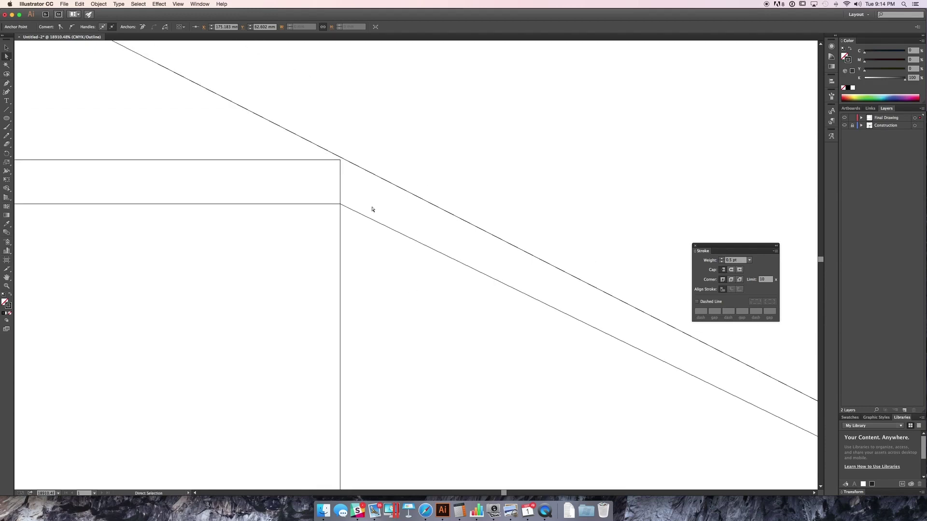
pyautogui.moveTo(366, 219); pyautogui.dragTo(341, 161)
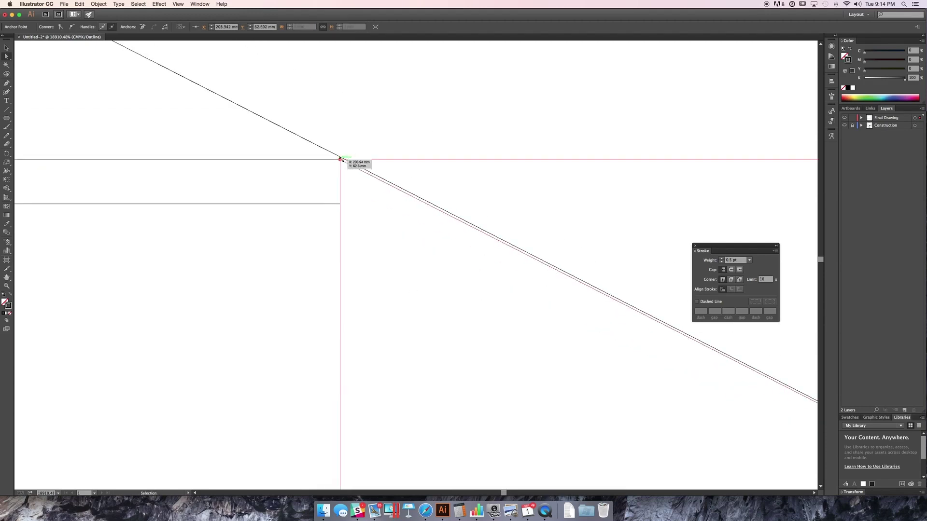
pyautogui.press('super+shift+a')
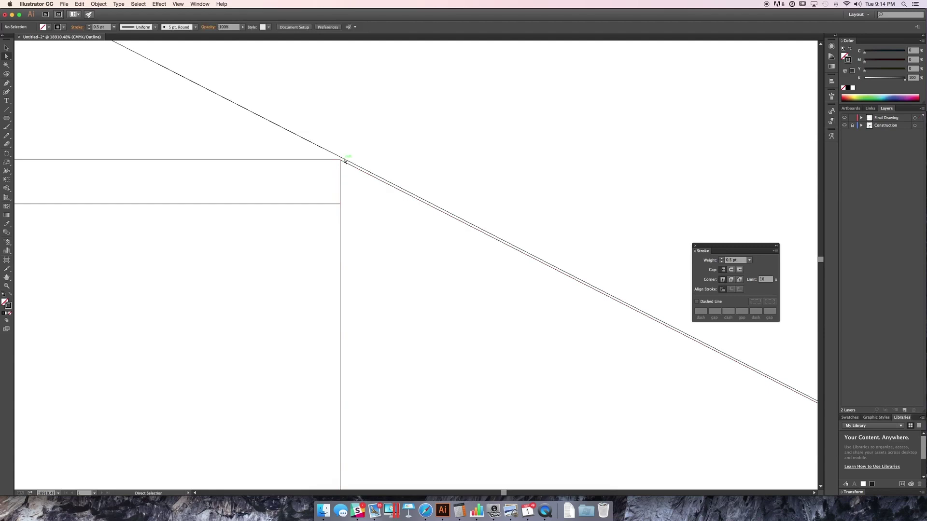
# Step: Zoom around the vanishing point and the cube's lower-right intersection to check alignment
pyautogui.press('super+minus')
pyautogui.press('super+minus')
pyautogui.press('super+minus')
pyautogui.press('super+minus')
pyautogui.press('super+minus')
pyautogui.press('super+minus')
pyautogui.press('super+minus')
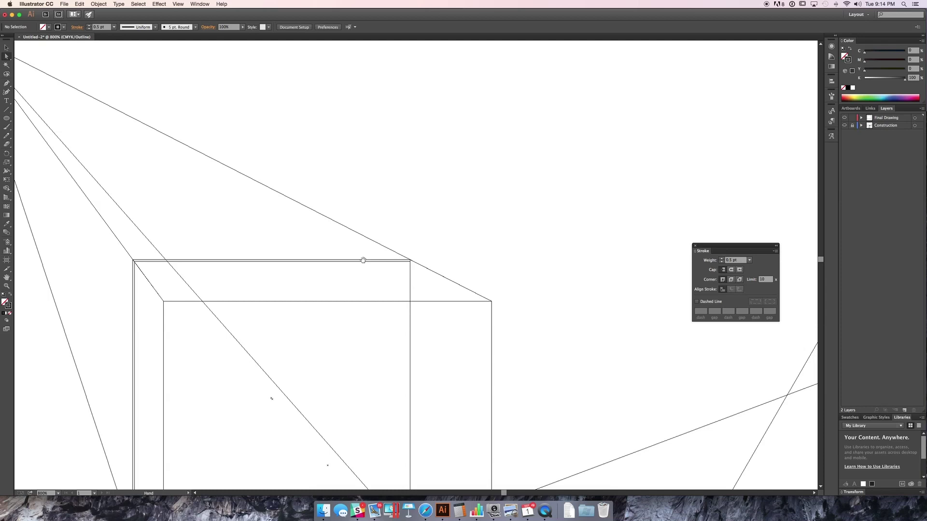
pyautogui.scroll(5, 468, 352)
pyautogui.hscroll(-8, 468, 352)
pyautogui.moveTo(226, 169); pyautogui.dragTo(268, 212)
pyautogui.moveTo(236, 134); pyautogui.dragTo(258, 163)
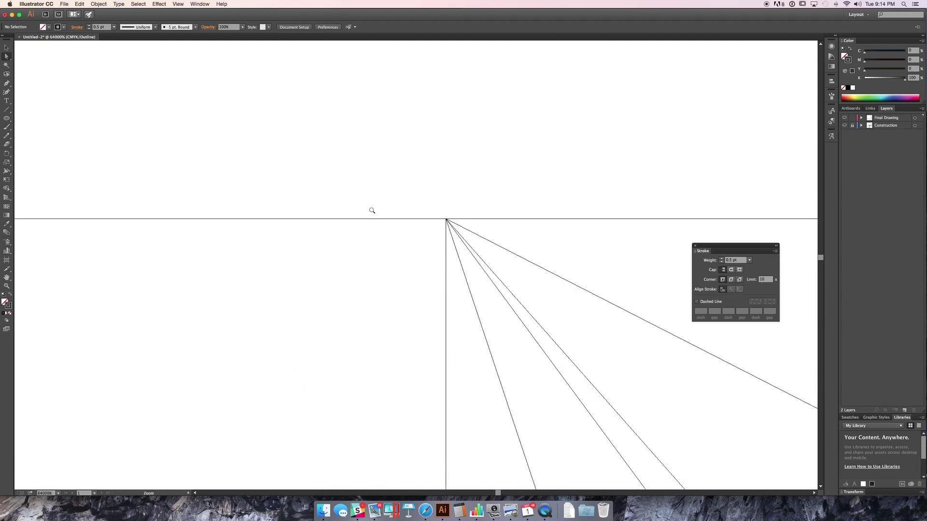
pyautogui.press('super+minus')
pyautogui.press('super+minus')
pyautogui.press('super+minus')
pyautogui.press('super+minus')
pyautogui.press('super+minus')
pyautogui.press('super+minus')
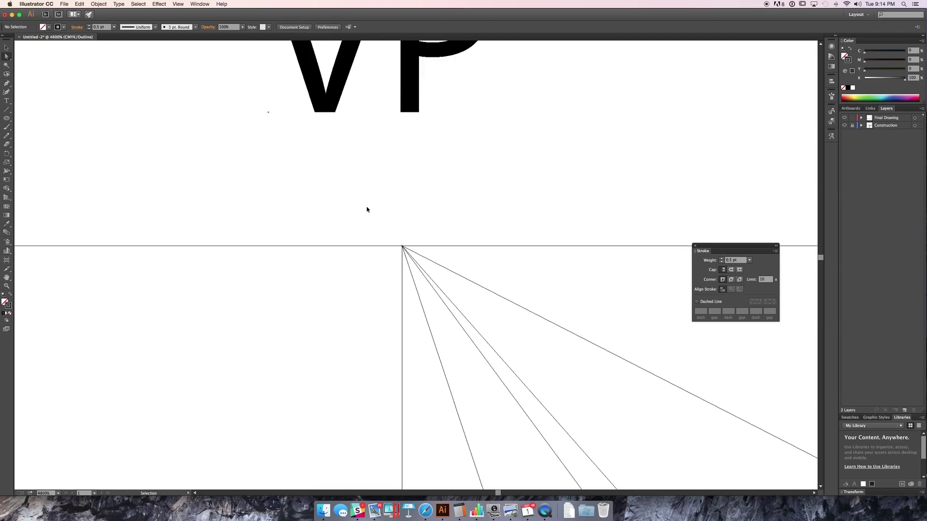
pyautogui.press('super+minus')
pyautogui.press('super+minus')
pyautogui.press('super+minus')
pyautogui.press('super+minus')
pyautogui.press('super+minus')
pyautogui.press('super+minus')
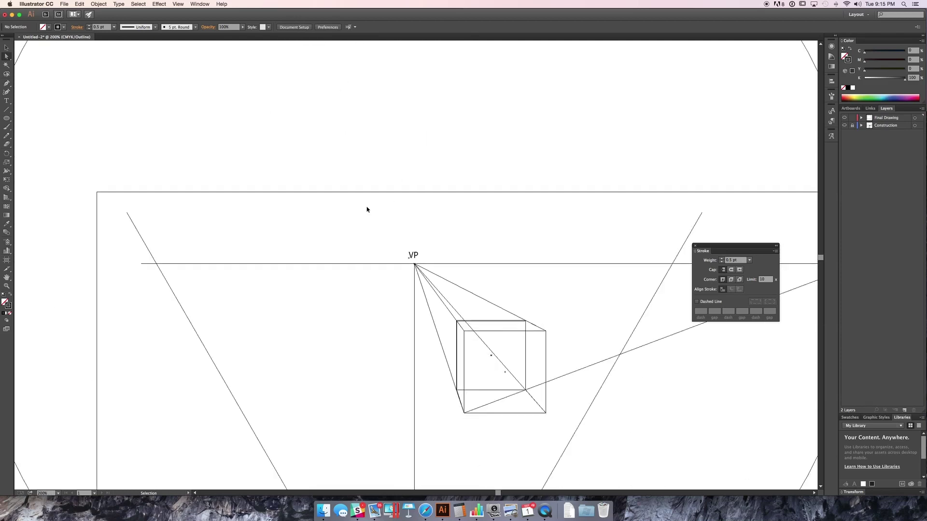
pyautogui.press('z')
pyautogui.moveTo(540, 325); pyautogui.dragTo(557, 352)
pyautogui.scroll(-5, 483, 300)
pyautogui.hscroll(1, 444, 213)
pyautogui.scroll(-10, 448, 193)
pyautogui.hscroll(-2, 448, 192)
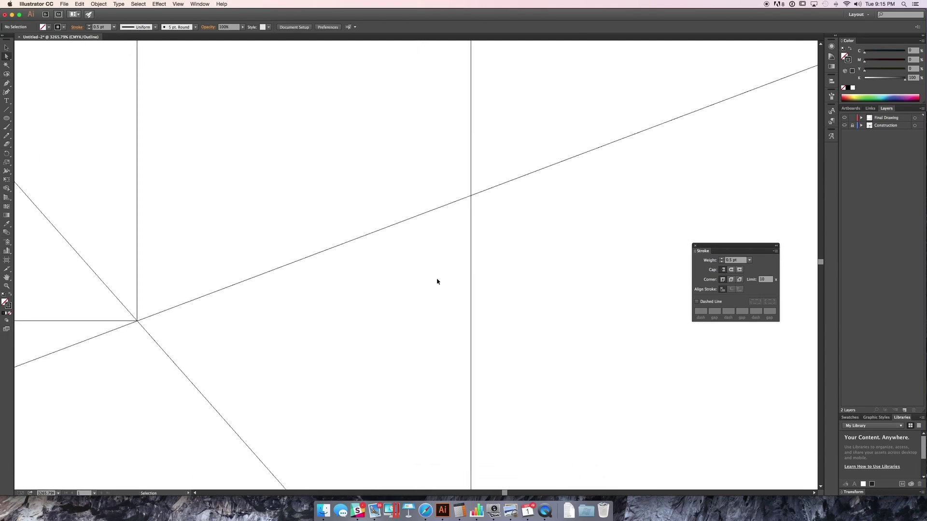
pyautogui.press('super+minus')
pyautogui.press('super+minus')
pyautogui.press('super+minus')
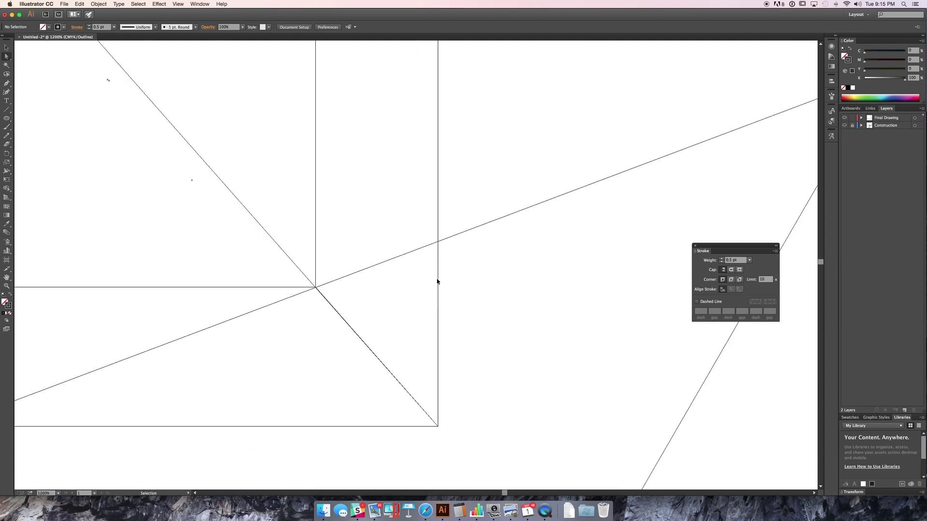
pyautogui.keyDown('alt'); pyautogui.click(324, 275); pyautogui.keyUp('alt')
pyautogui.keyDown('alt'); pyautogui.click(335, 269); pyautogui.keyUp('alt')
pyautogui.keyDown('alt'); pyautogui.click(315, 304); pyautogui.keyUp('alt')
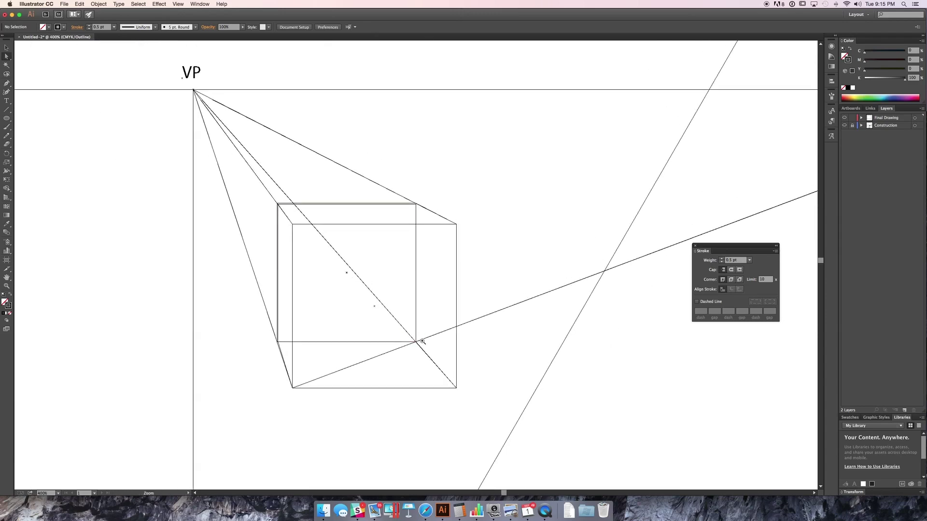
pyautogui.moveTo(422, 342); pyautogui.dragTo(404, 323)
# Step: Move the square's lower-left corner onto its edge line and return to full preview
pyautogui.press('v')
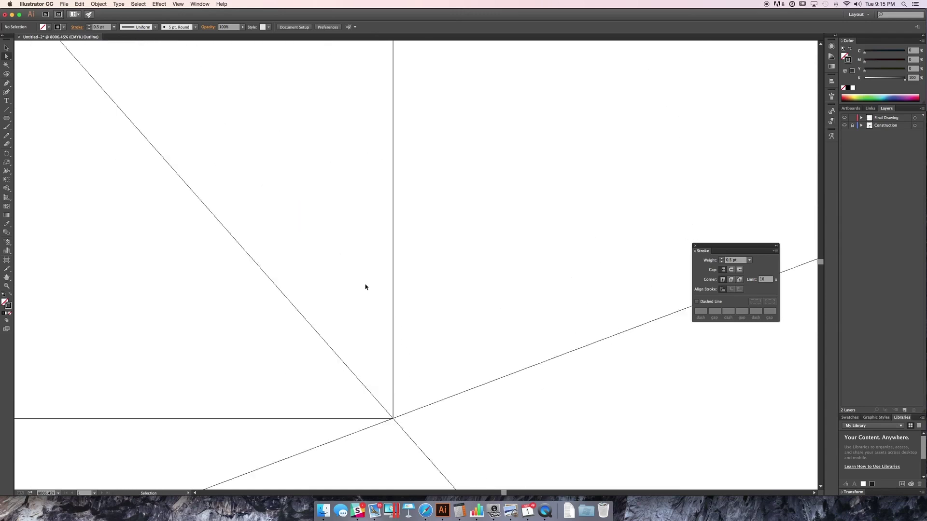
pyautogui.scroll(-10, 366, 286)
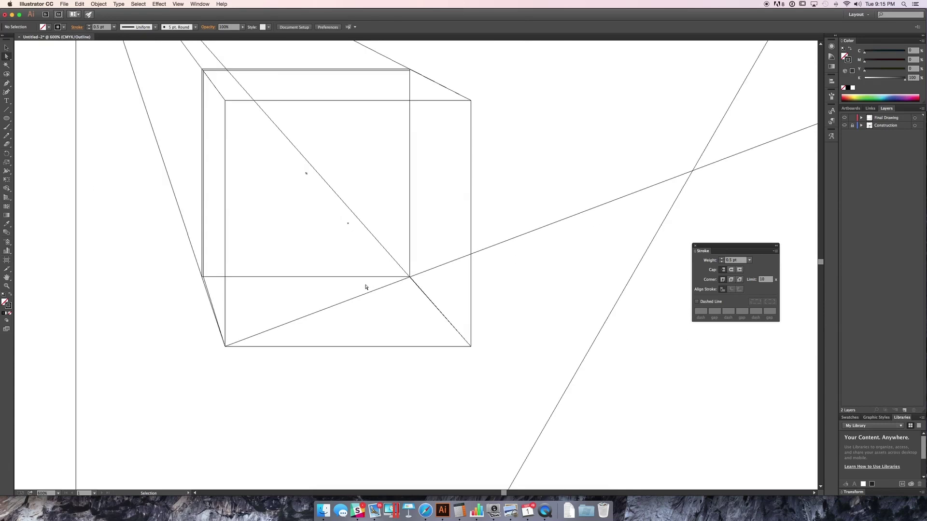
pyautogui.press('a')
pyautogui.hscroll(-3, 316, 256)
pyautogui.scroll(1, 317, 256)
pyautogui.moveTo(258, 301); pyautogui.dragTo(257, 301)
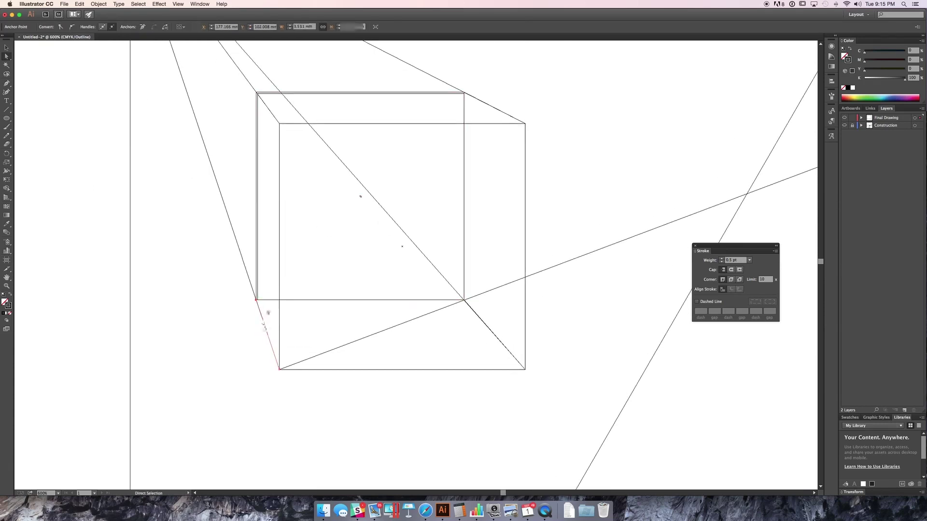
pyautogui.click(267, 310)
pyautogui.hotkey('ctrl', 'y')
# Step: Hide the Construction layer and group all the cube's edges into one object
pyautogui.press('v')
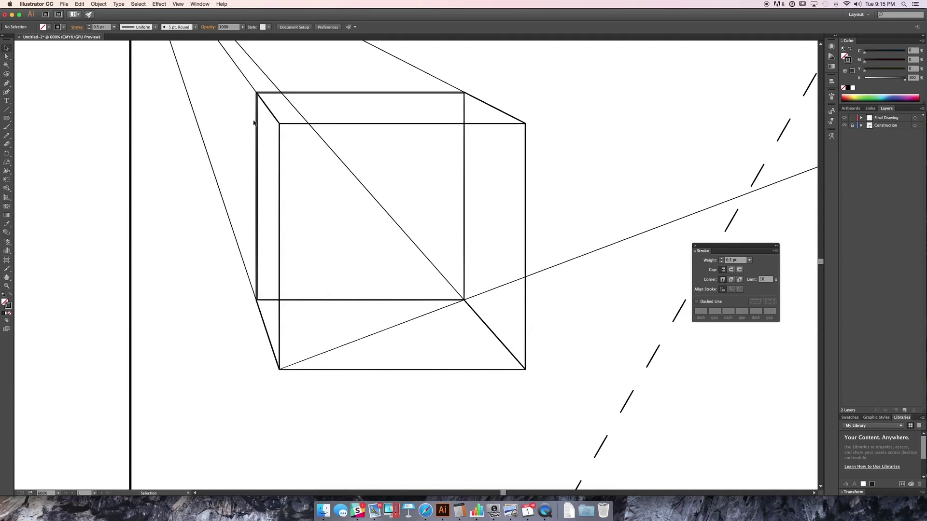
pyautogui.click(845, 126)
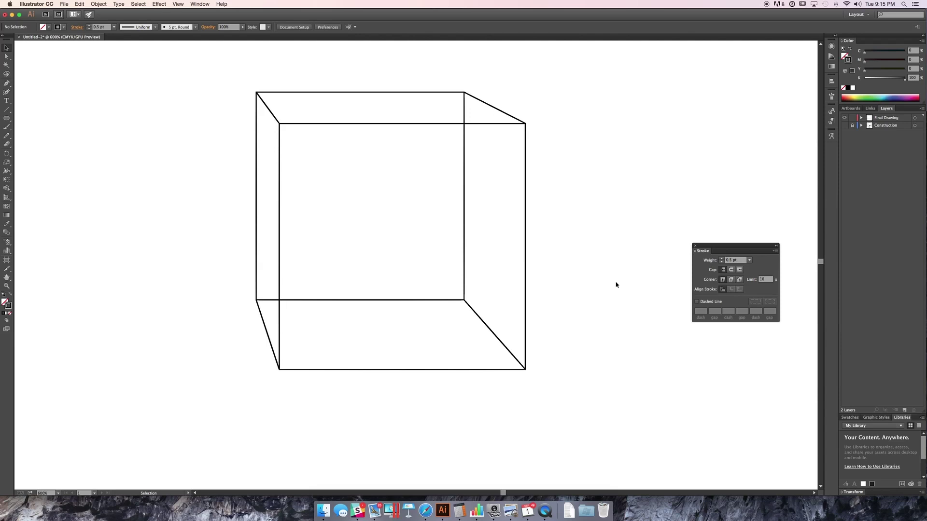
pyautogui.moveTo(602, 411); pyautogui.dragTo(215, 75)
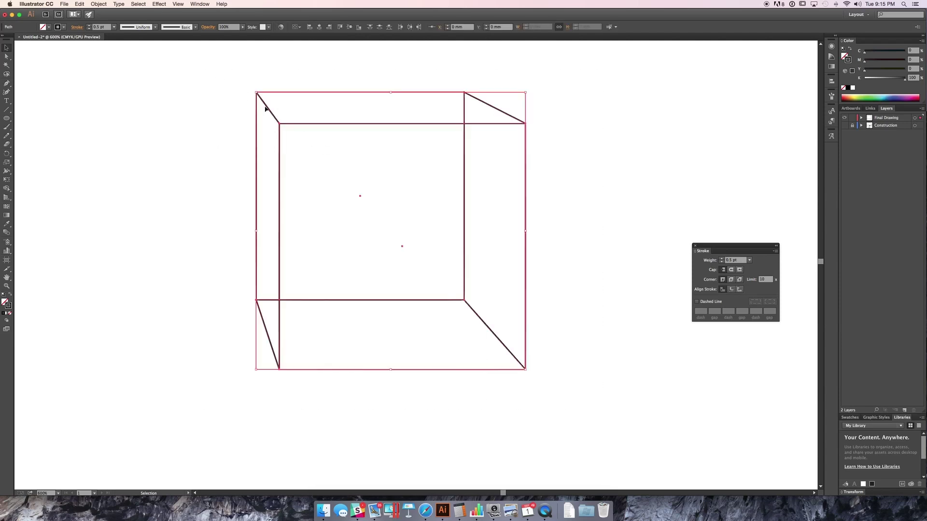
pyautogui.press('a')
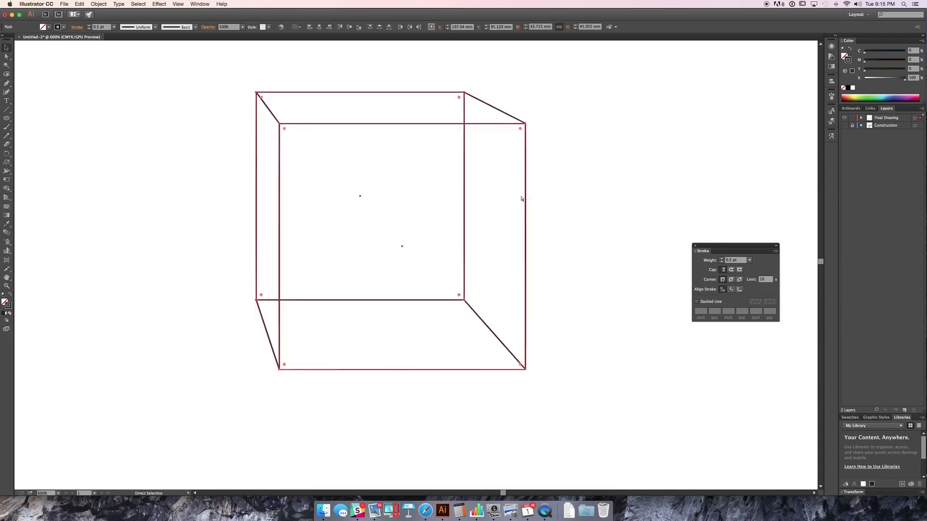
pyautogui.press('super+g')
pyautogui.press('v')
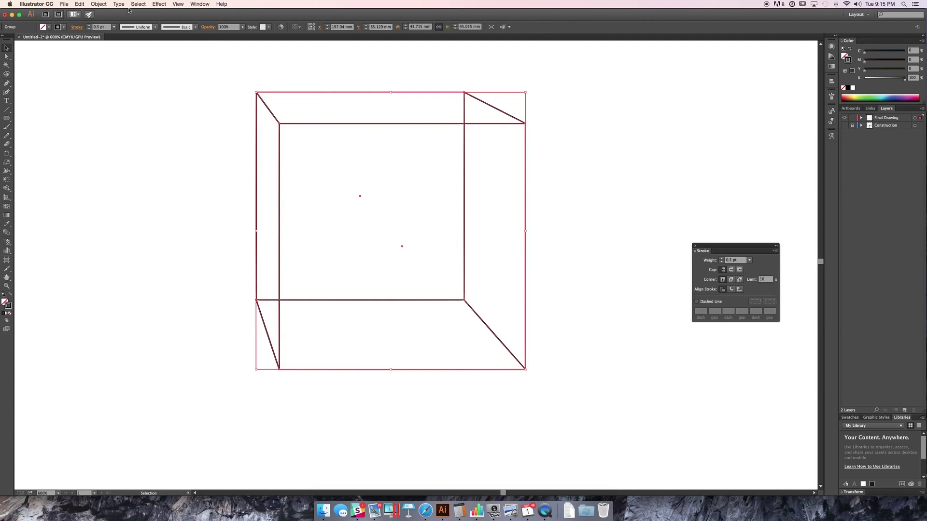
pyautogui.click(568, 151)
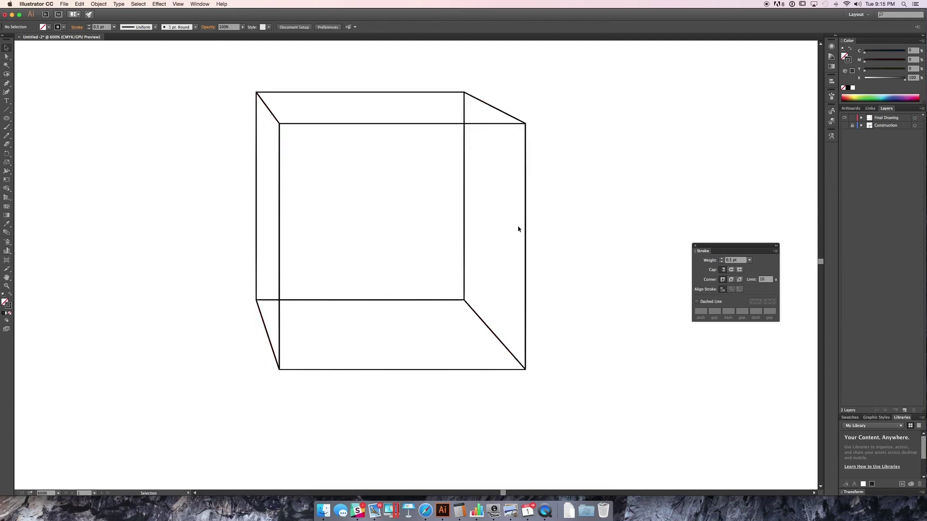
# Step: Select the cube's four diagonal depth edges
pyautogui.press('p')
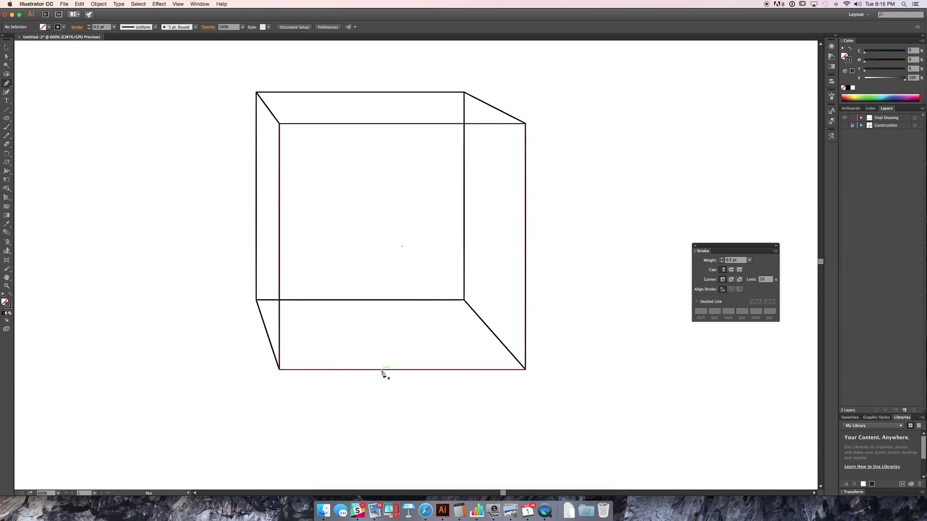
pyautogui.press('a')
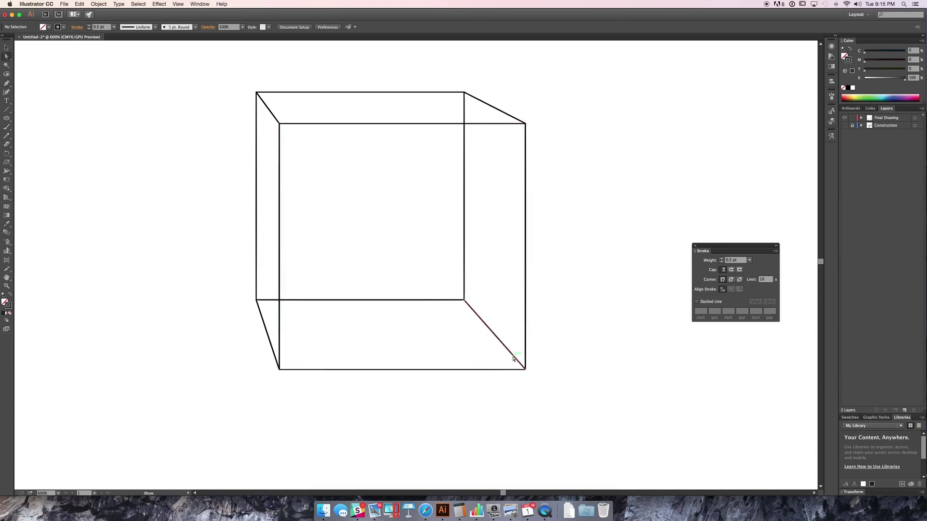
pyautogui.click(513, 358)
pyautogui.click(526, 375)
pyautogui.press('p')
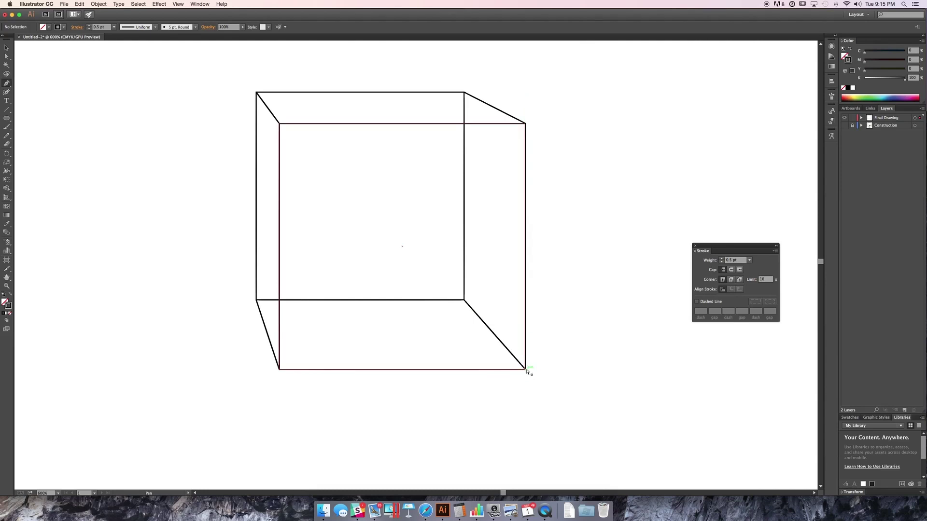
pyautogui.press('v')
pyautogui.click(480, 100)
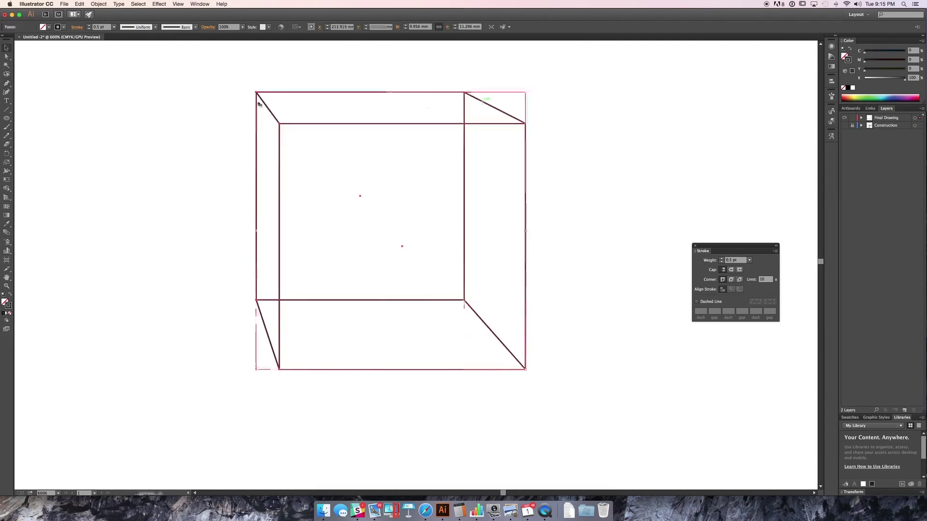
pyautogui.click(265, 97)
pyautogui.click(270, 332)
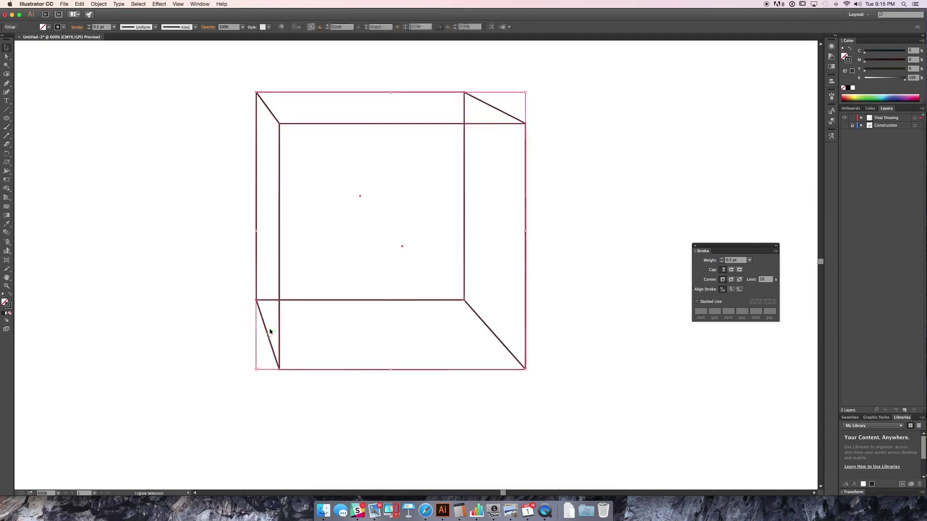
pyautogui.click(273, 115)
pyautogui.click(274, 114)
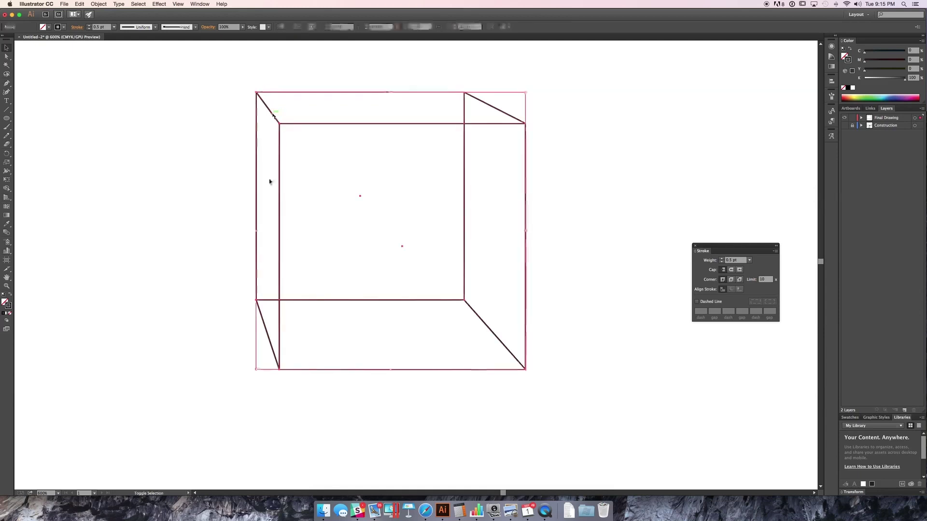
pyautogui.click(515, 112)
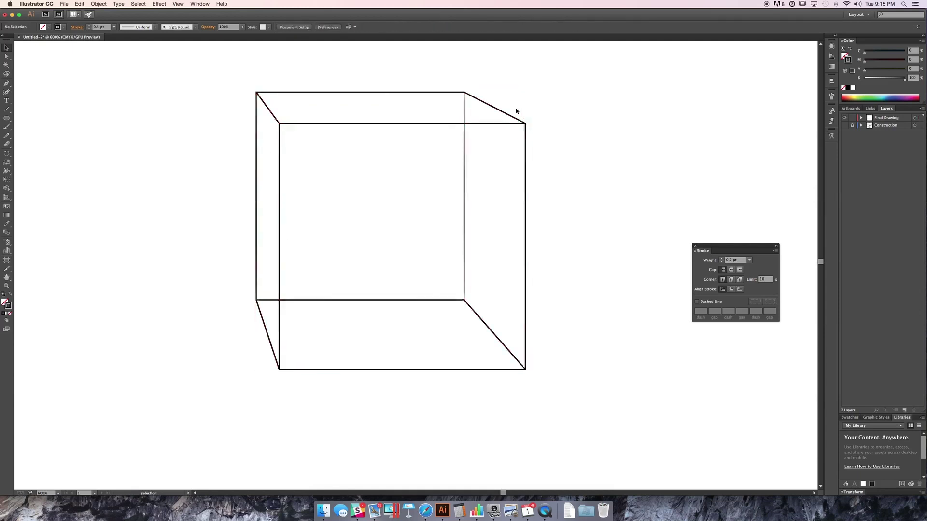
pyautogui.click(505, 114)
pyautogui.keyDown('shift'); pyautogui.click(486, 321); pyautogui.keyUp('shift')
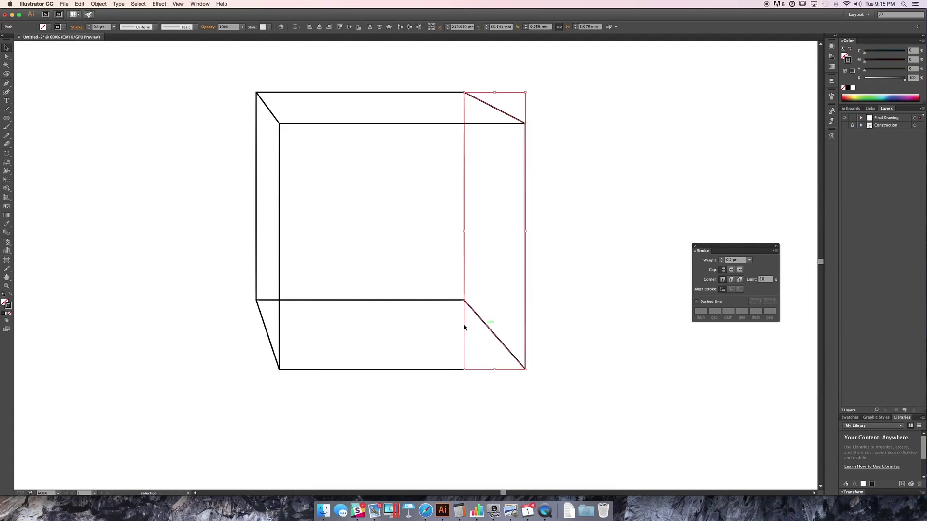
pyautogui.keyDown('shift'); pyautogui.click(261, 315); pyautogui.keyUp('shift')
pyautogui.keyDown('shift'); pyautogui.click(273, 115); pyautogui.keyUp('shift')
# Step: Trace a closed Pen outline through the cube's six outer corners
pyautogui.press('super')
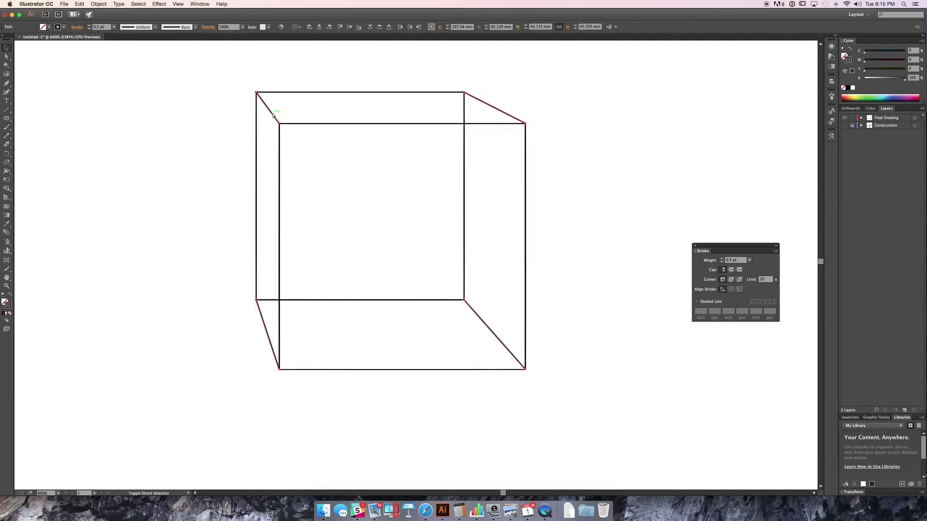
pyautogui.press('p')
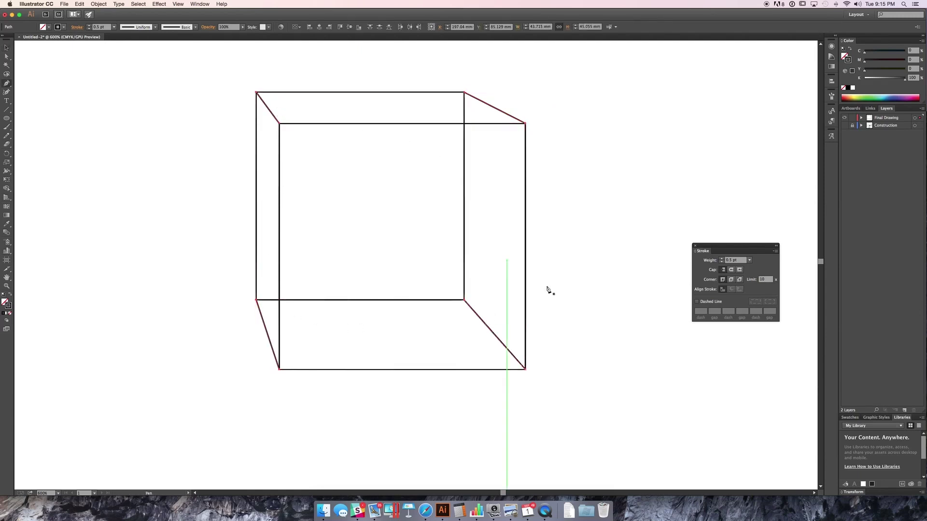
pyautogui.click(525, 370)
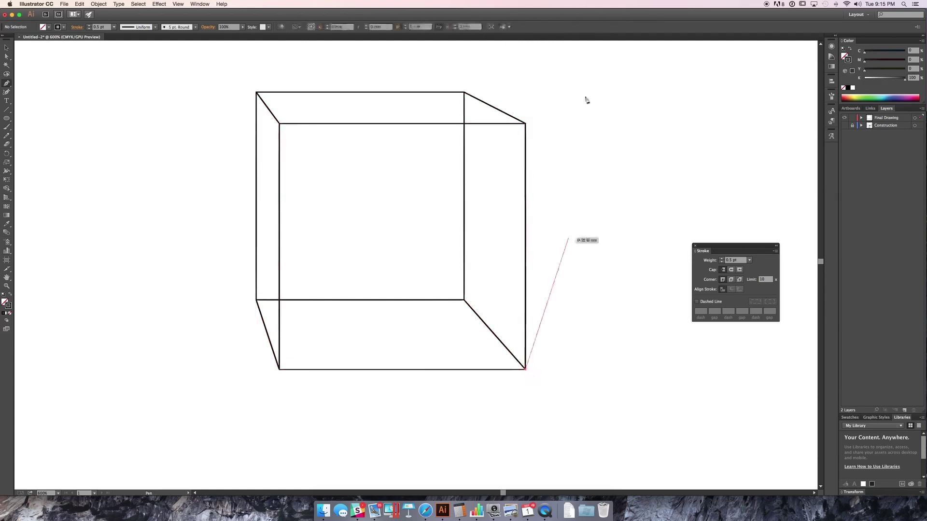
pyautogui.click(525, 124)
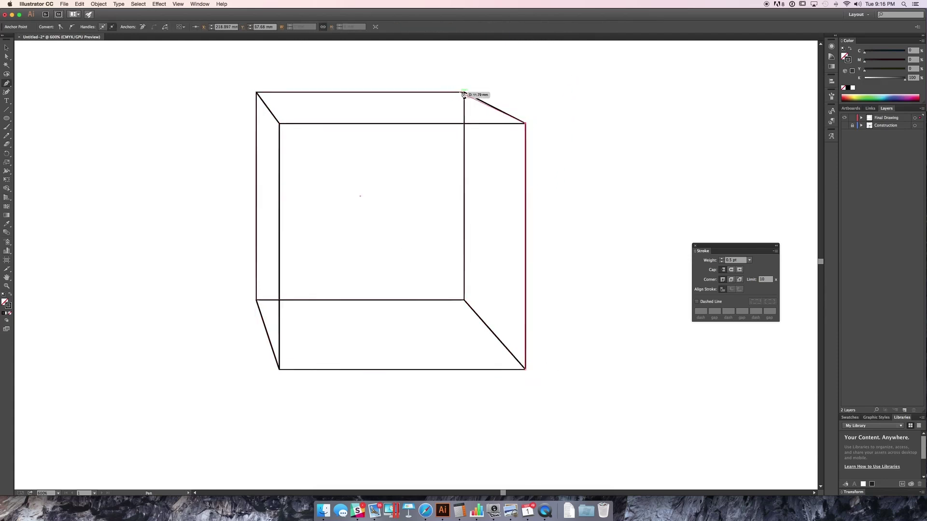
pyautogui.click(465, 92)
pyautogui.click(256, 93)
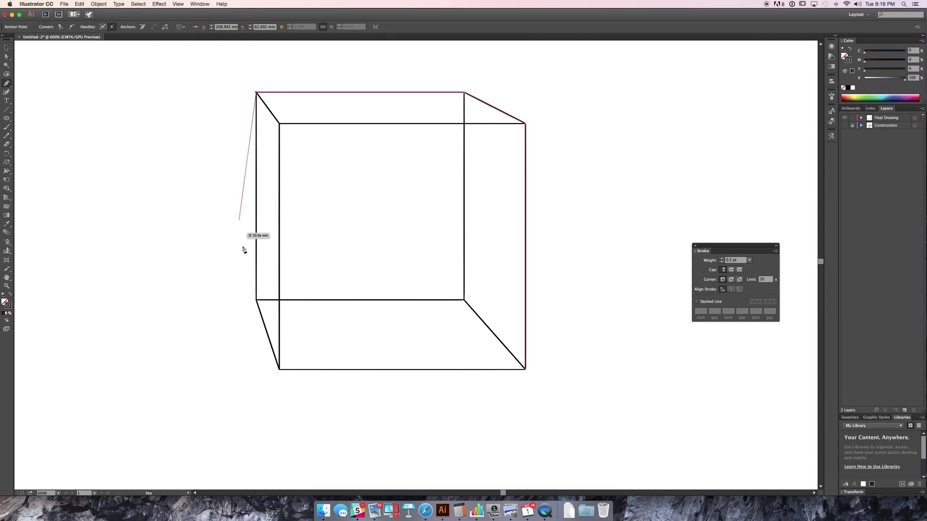
pyautogui.click(256, 300)
pyautogui.click(279, 370)
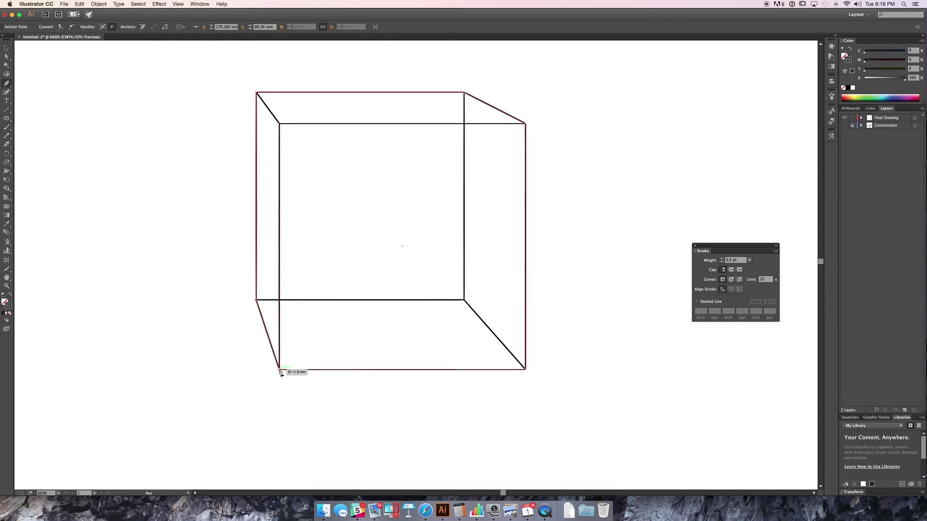
pyautogui.click(526, 370)
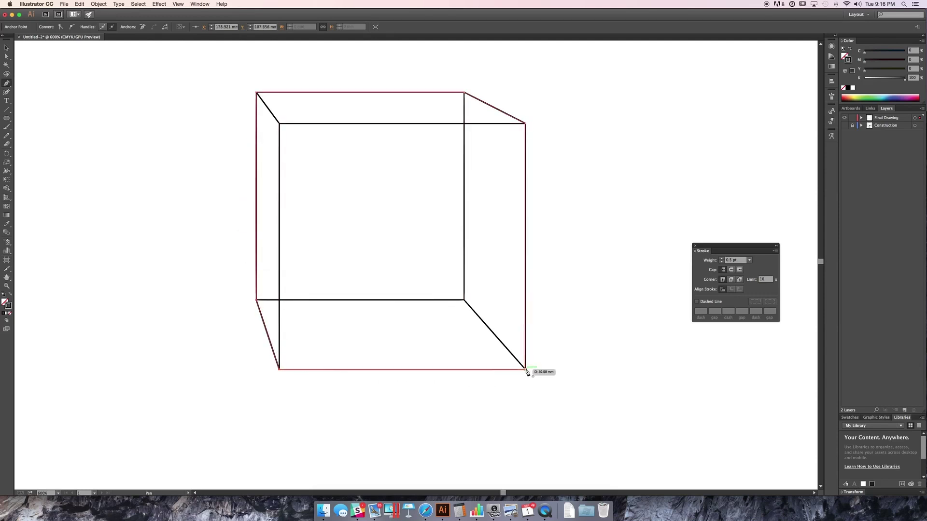
pyautogui.press('v')
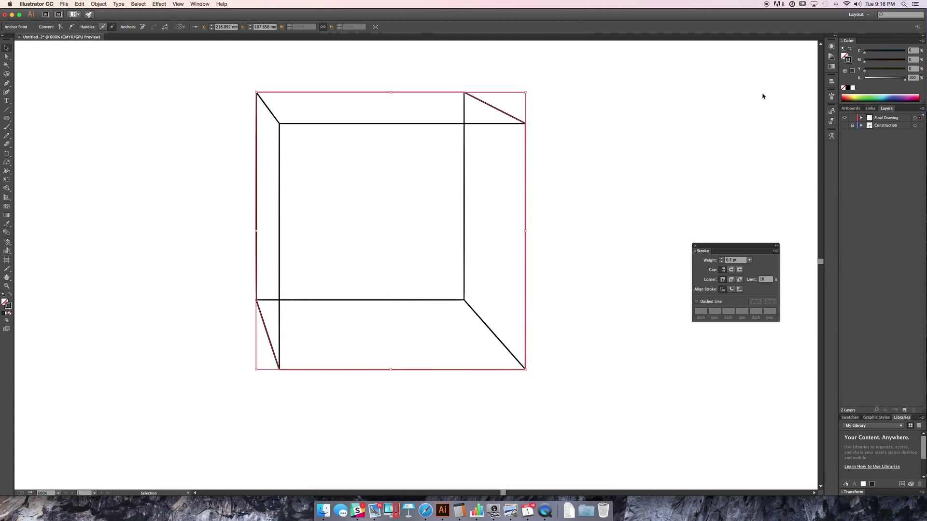
# Step: Raise the outline's stroke weight to 2 pt, deselect it, and zoom out to the whole cube
pyautogui.click(722, 258)
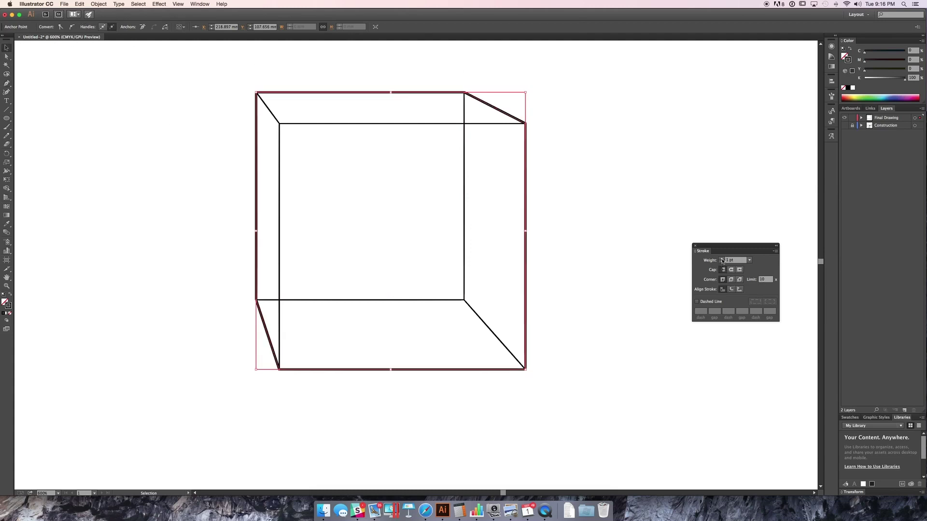
pyautogui.click(721, 259)
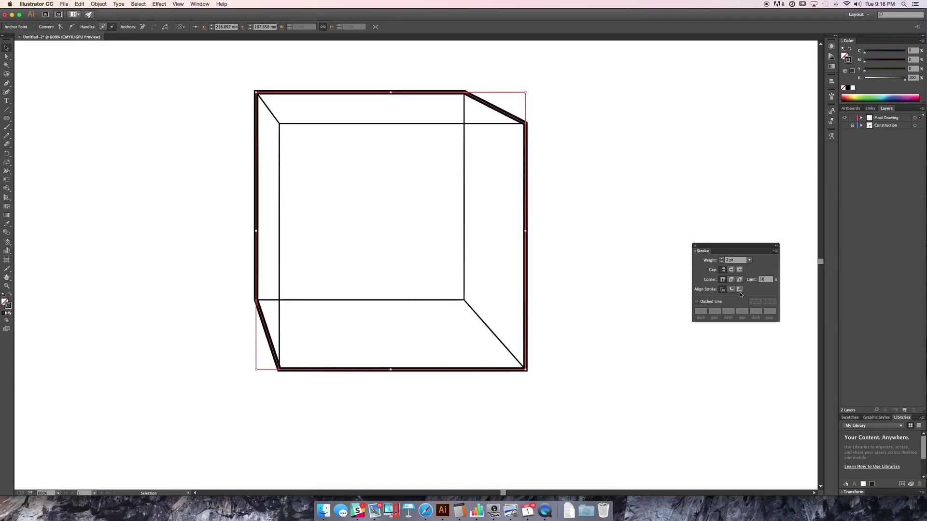
pyautogui.click(567, 195)
pyautogui.press('super+minus')
pyautogui.press('super+minus')
pyautogui.press('super+minus')
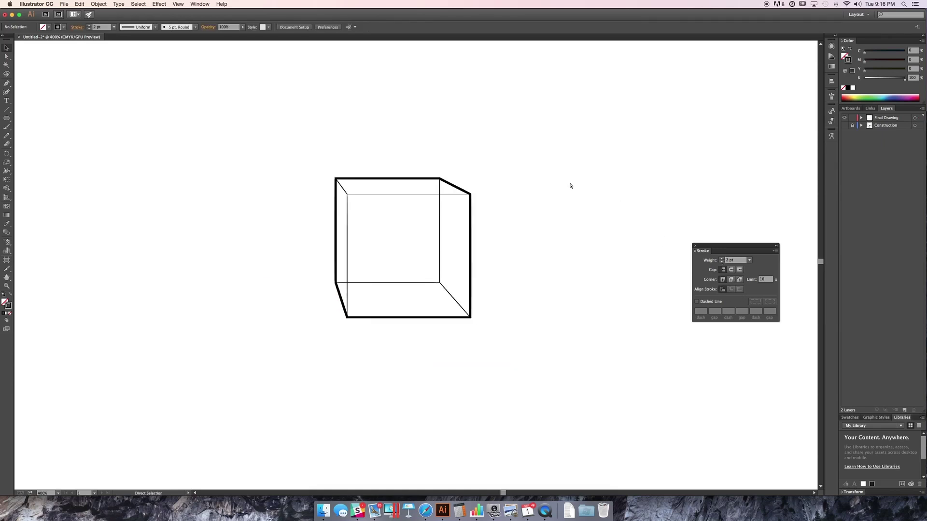